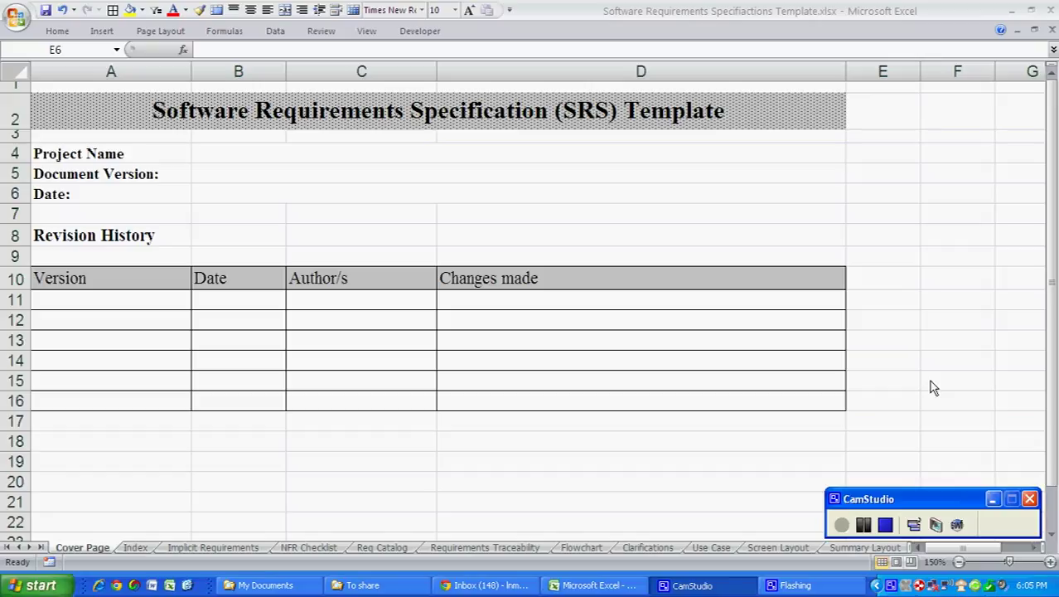
Open the Index sheet, follow its link to the Use Case sheet, and return to the index
{"action": "left_click", "coordinate": [141, 557]}
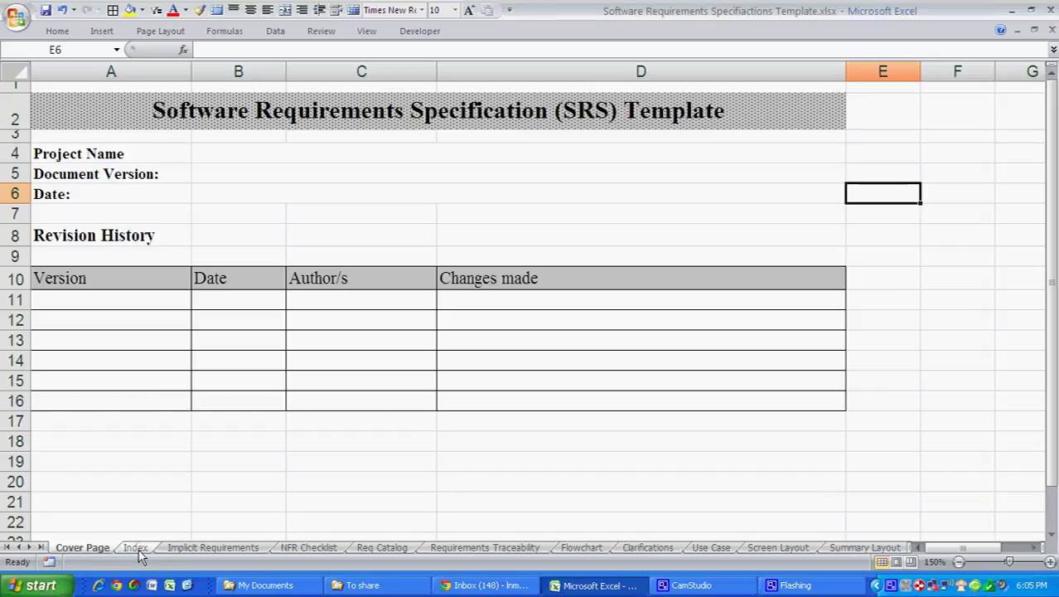
{"action": "left_click", "coordinate": [137, 548]}
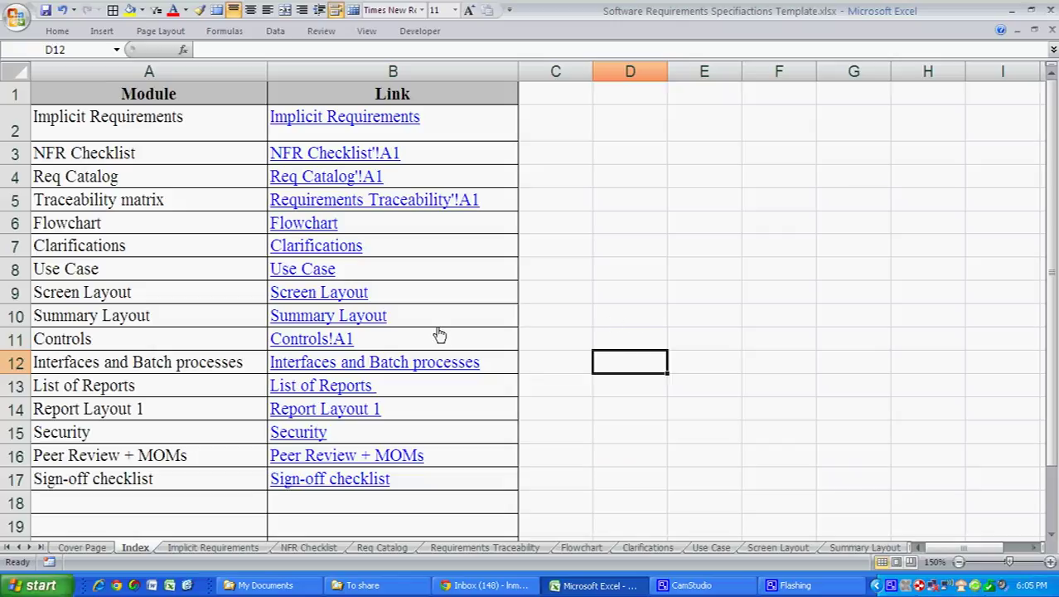
{"action": "left_click", "coordinate": [331, 274]}
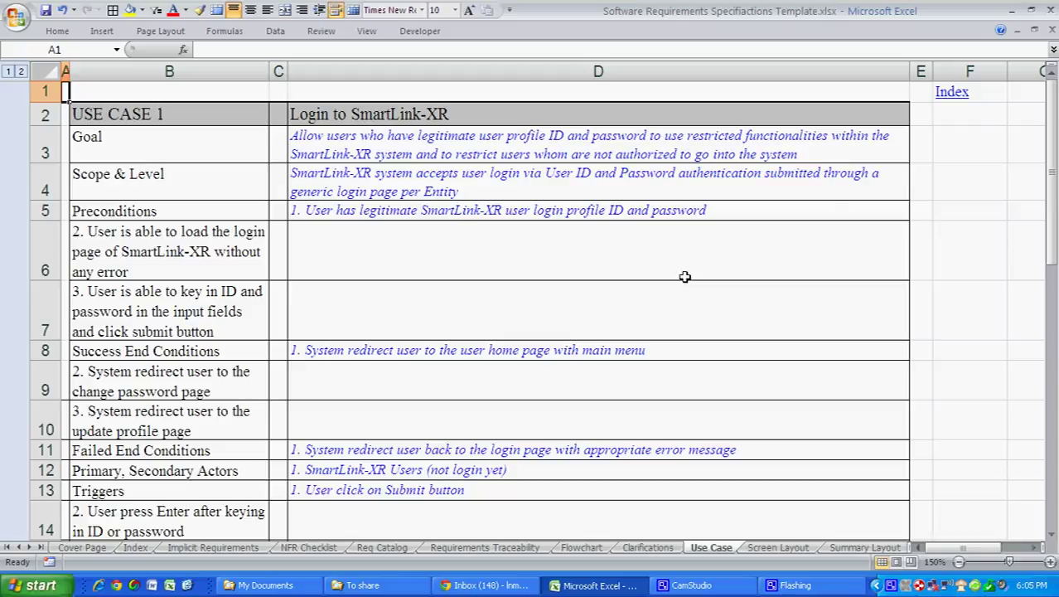
{"action": "left_click", "coordinate": [958, 97]}
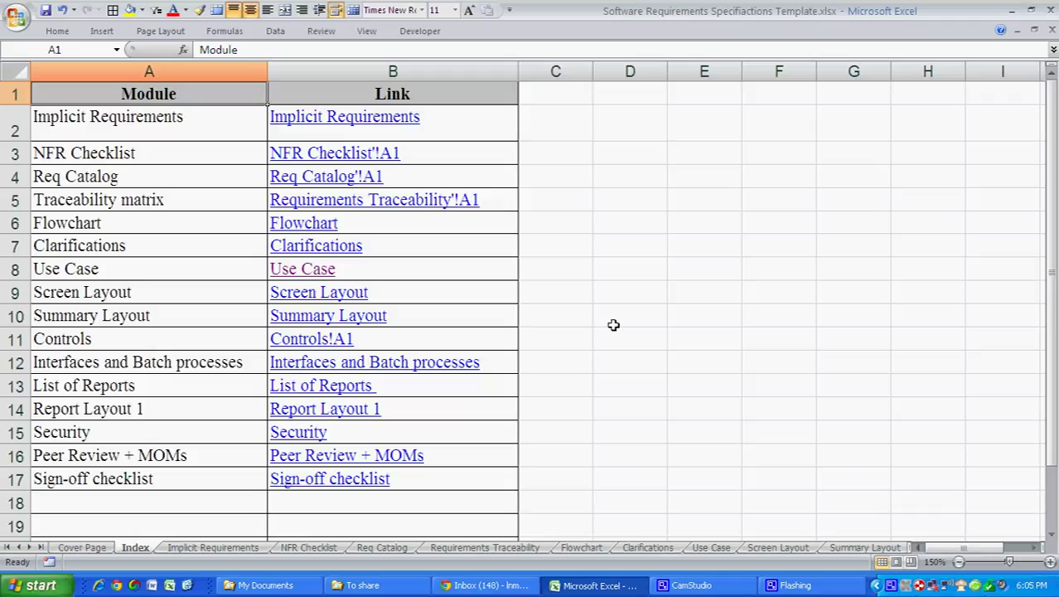
Examine the Implicit Requirements sheet and the full list of non-functional attributes on the NFR Checklist sheet
{"action": "left_click", "coordinate": [215, 548]}
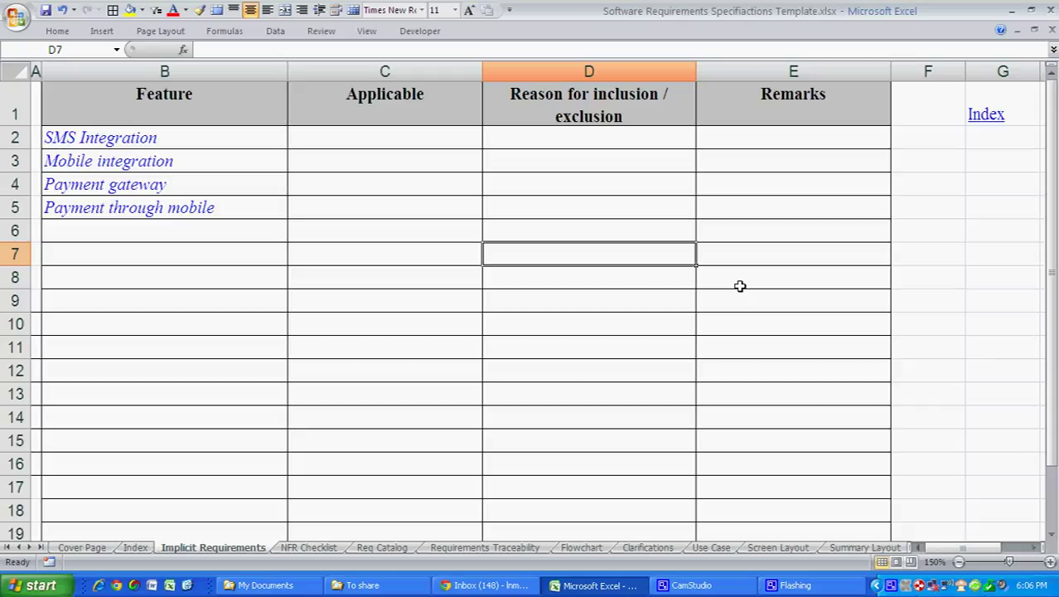
{"action": "left_click", "coordinate": [311, 548]}
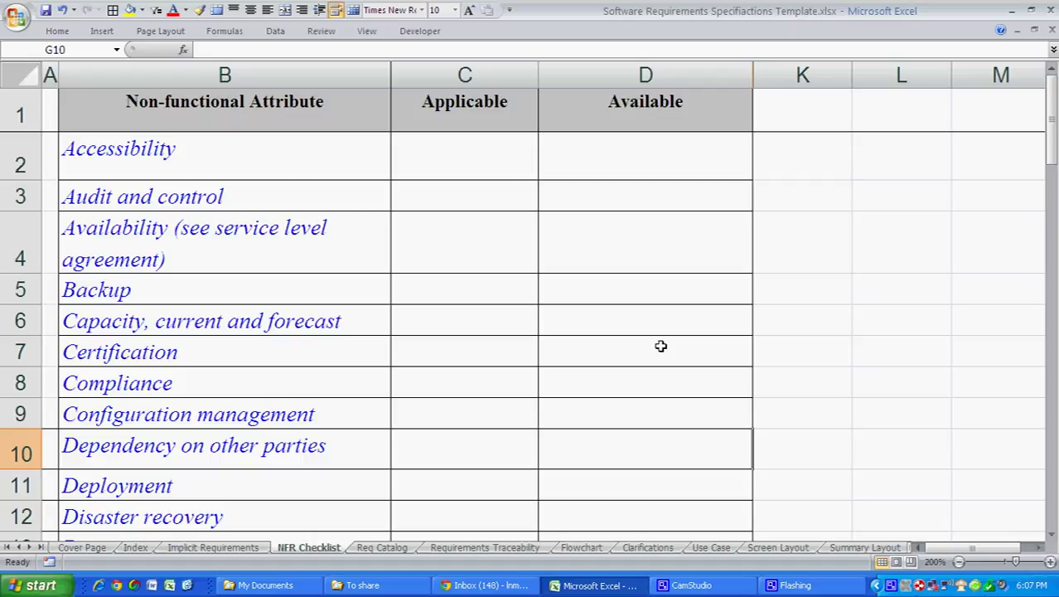
{"action": "left_click", "coordinate": [1052, 460]}
{"action": "left_click", "coordinate": [1053, 460]}
{"action": "left_click", "coordinate": [1052, 460]}
{"action": "left_click", "coordinate": [1053, 460]}
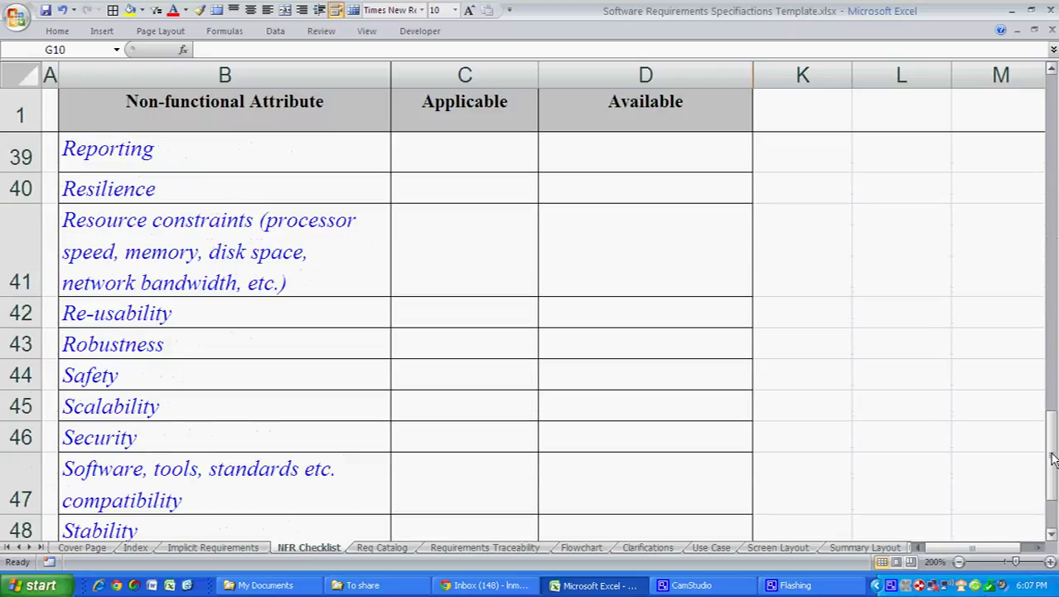
{"action": "left_click_drag", "start_coordinate": [1052, 460], "coordinate": [1028, 132]}
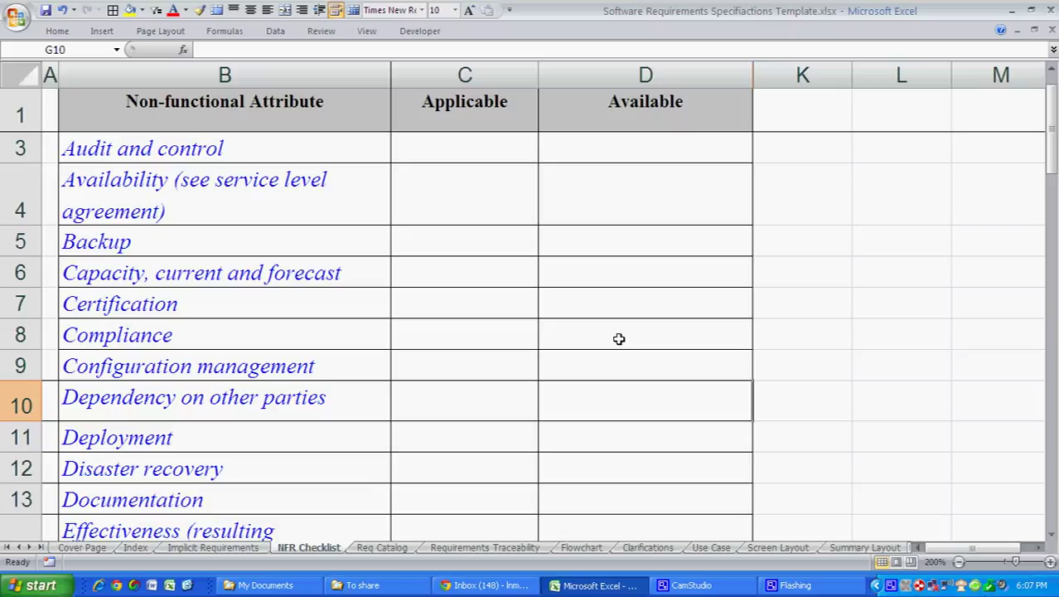
{"action": "scroll", "coordinate": [618, 338], "scroll_direction": "down", "scroll_amount": 15}
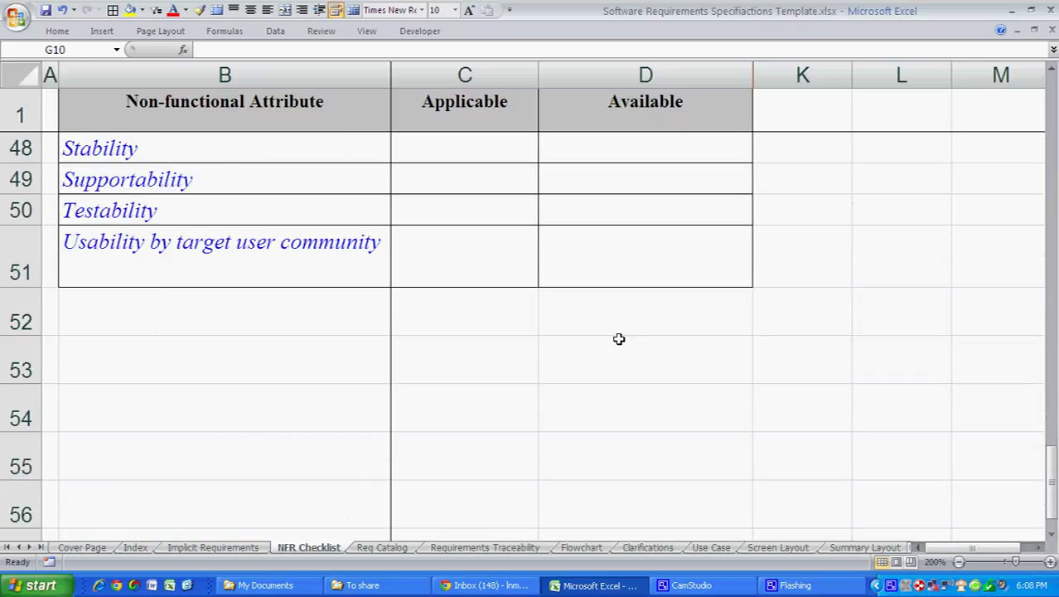
{"action": "scroll", "coordinate": [618, 338], "scroll_direction": "up", "scroll_amount": 15}
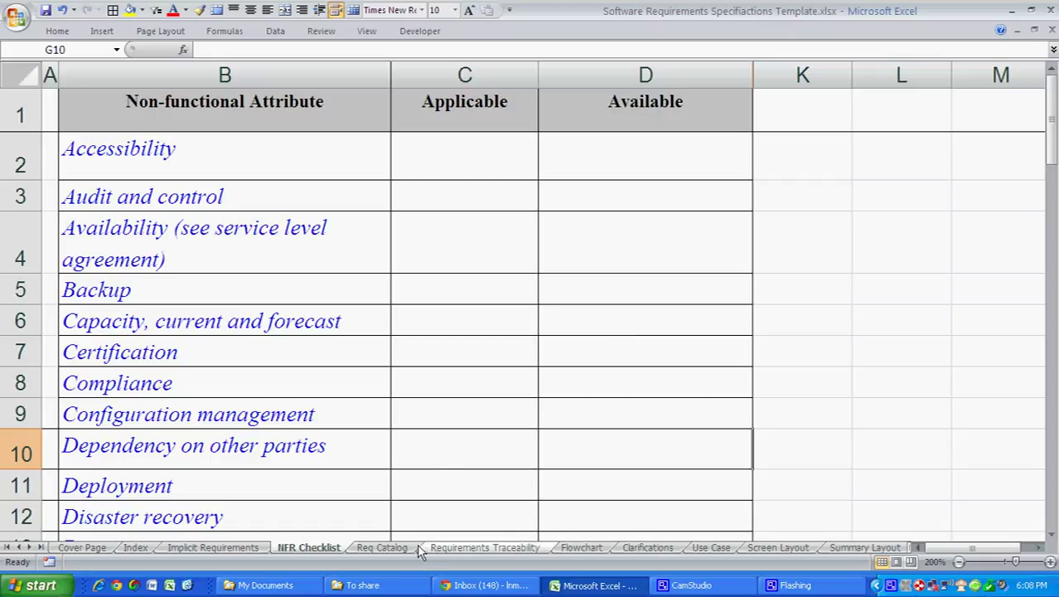
On the Req Catalog sheet, examine the Login requirement's ID, name, description and available criticality options
{"action": "left_click", "coordinate": [383, 548]}
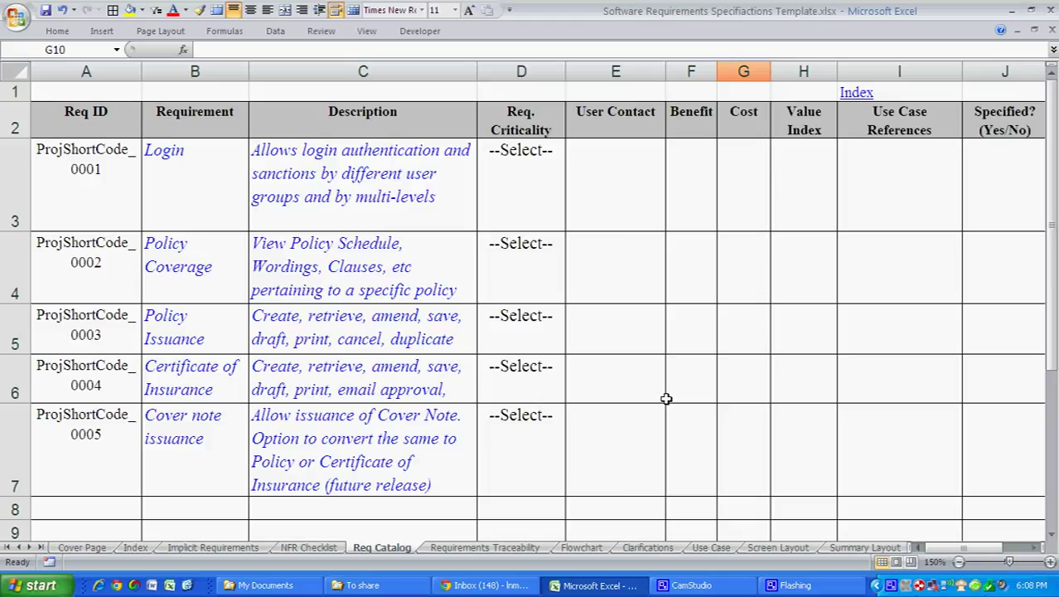
{"action": "left_click", "coordinate": [85, 201]}
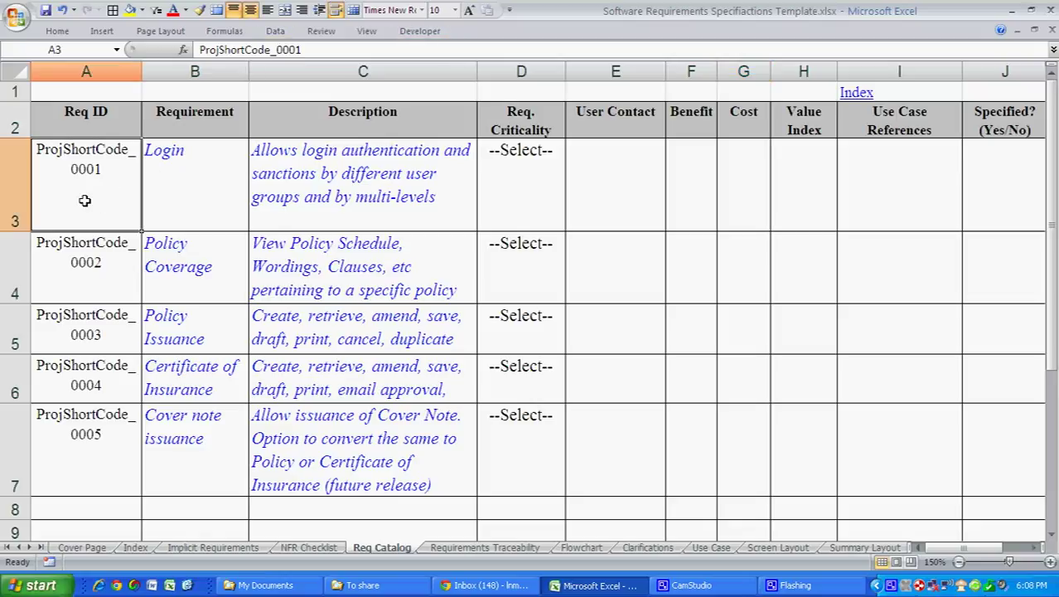
{"action": "left_click", "coordinate": [200, 207]}
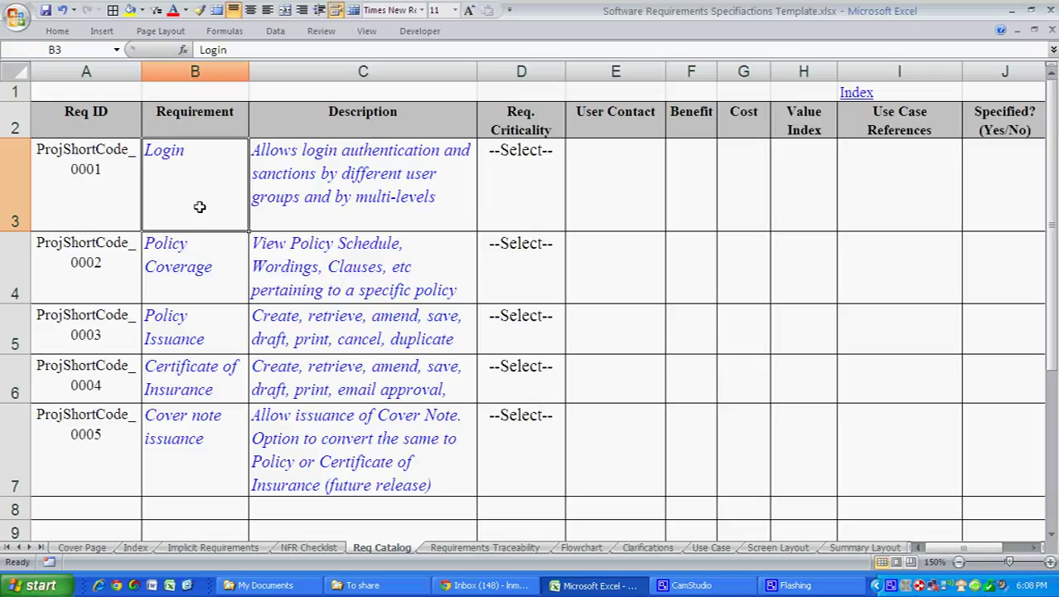
{"action": "key", "text": "Right"}
{"action": "key", "text": "Left"}
{"action": "key", "text": "Right"}
{"action": "left_click", "coordinate": [523, 158]}
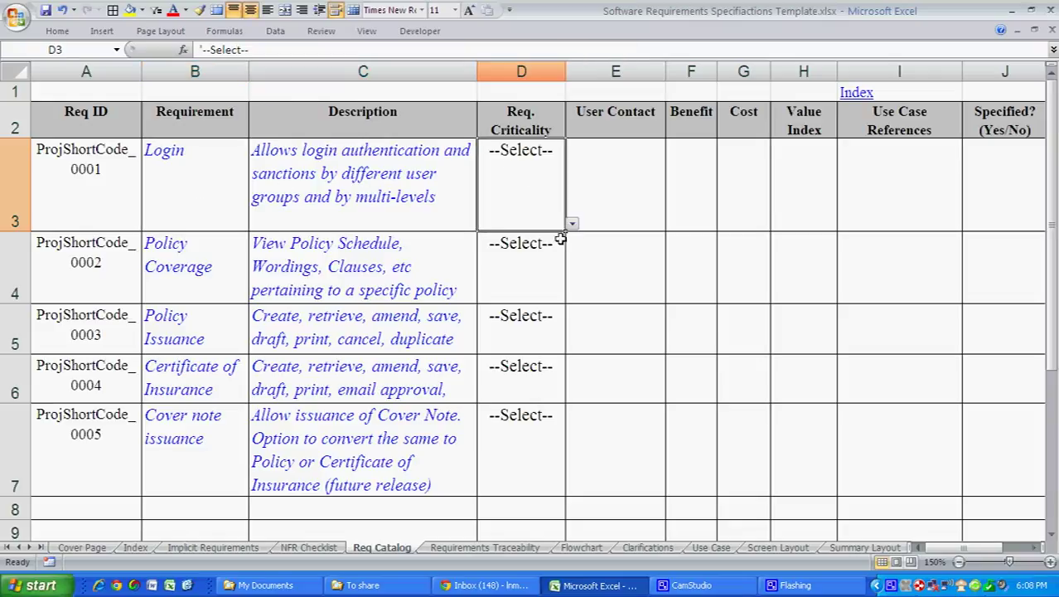
{"action": "left_click", "coordinate": [572, 224]}
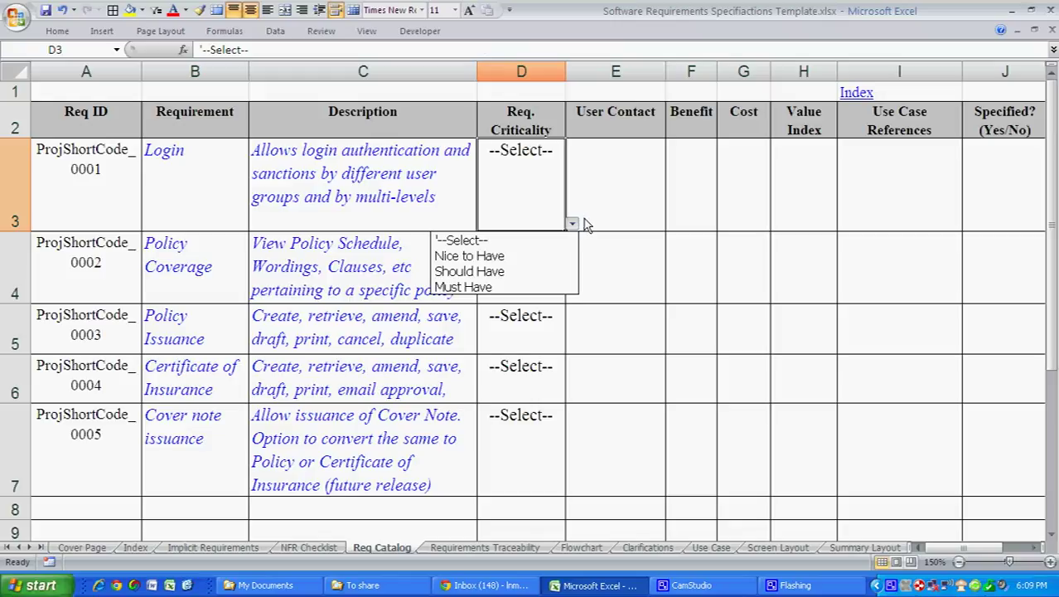
{"action": "key", "text": "Escape"}
Enter a benefit of 3 and a cost of 1 for the Login requirement
{"action": "left_click", "coordinate": [609, 175]}
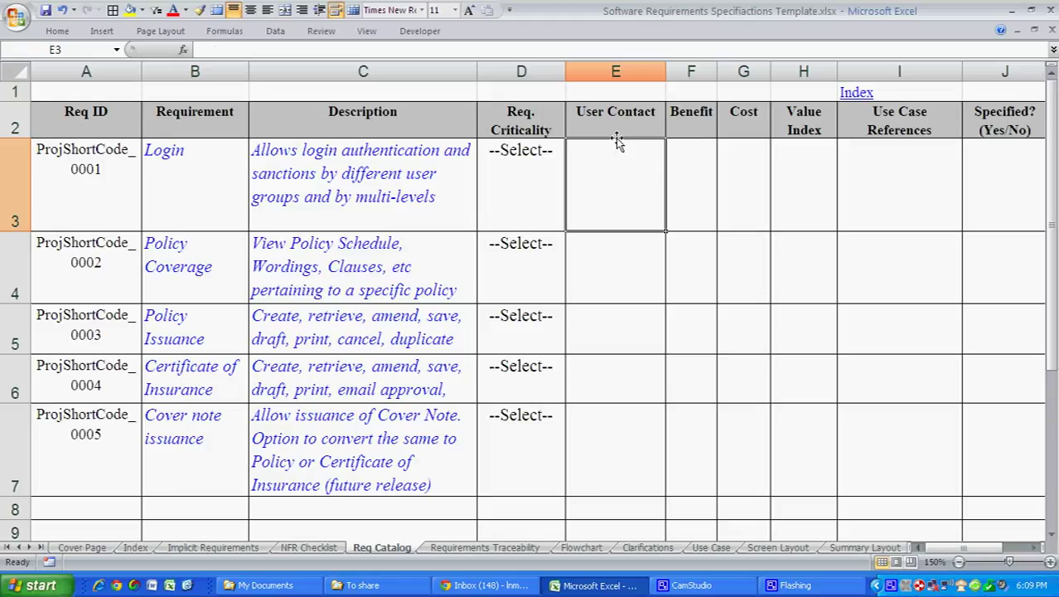
{"action": "key", "text": "Tab"}
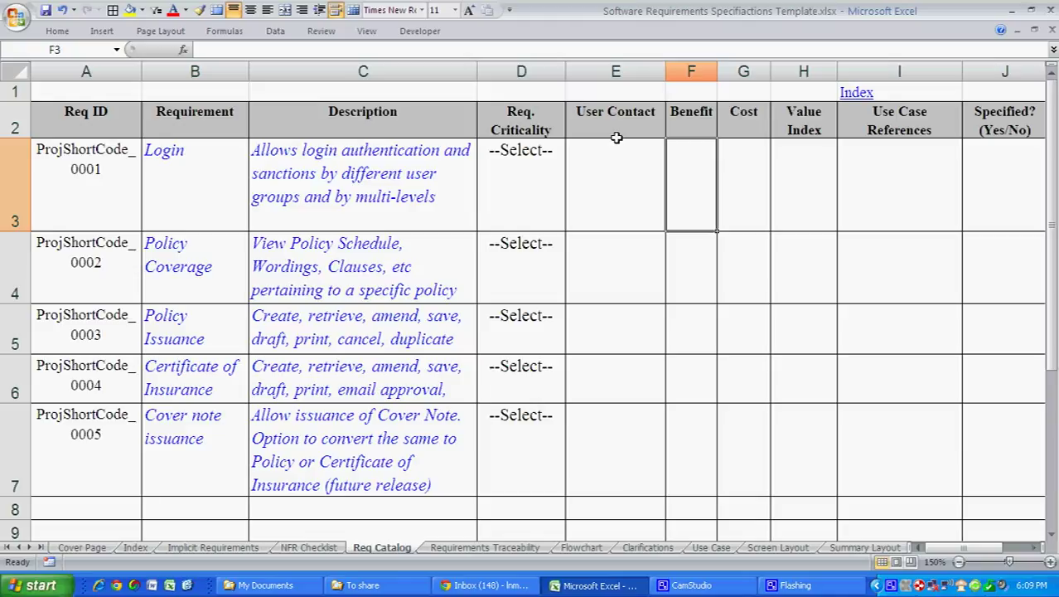
{"action": "type", "text": "3"}
{"action": "key", "text": "Tab"}
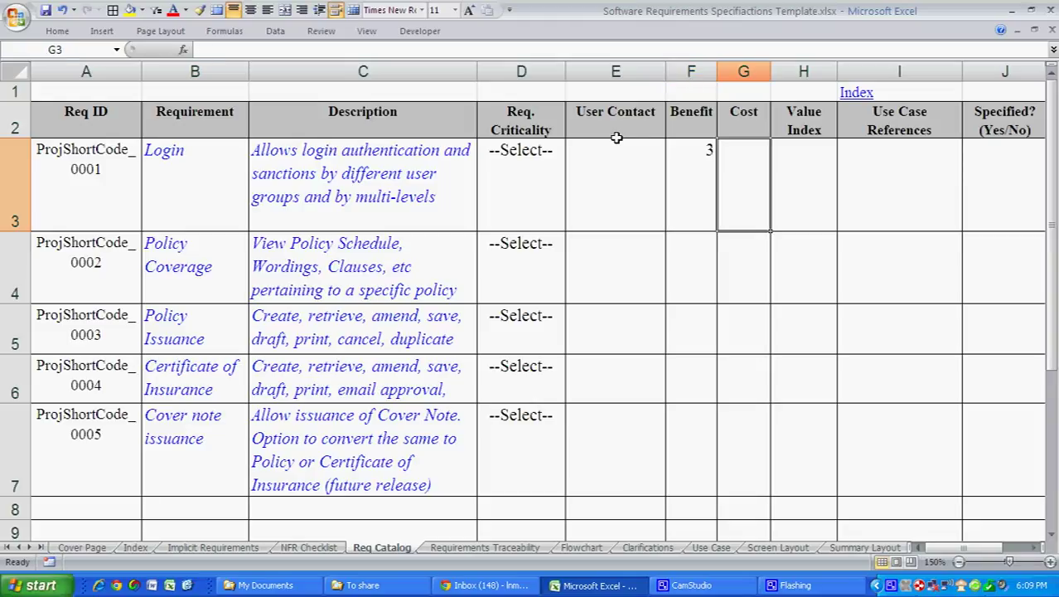
{"action": "type", "text": "1"}
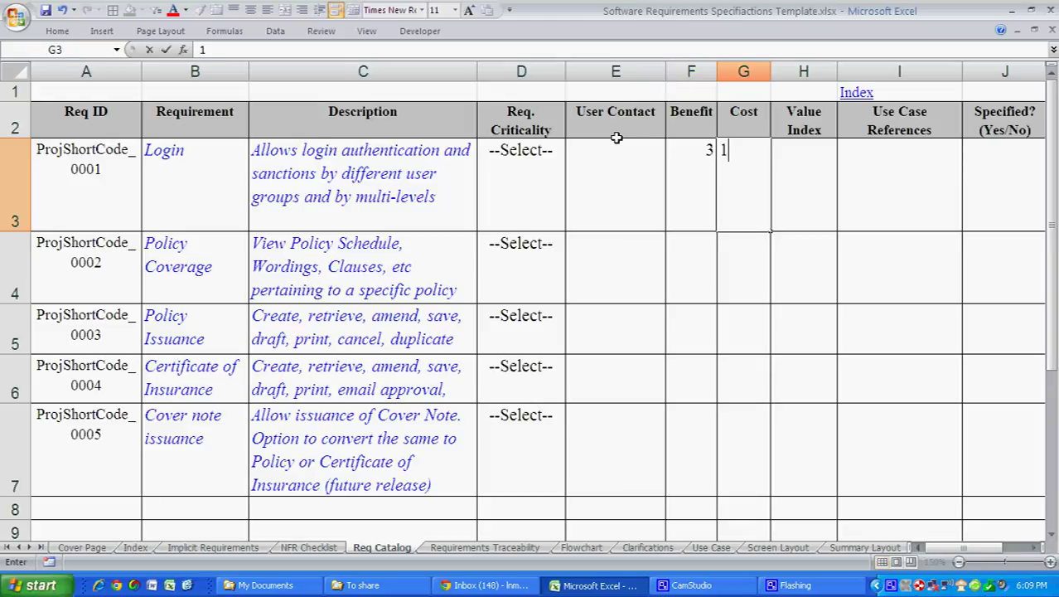
{"action": "key", "text": "Tab"}
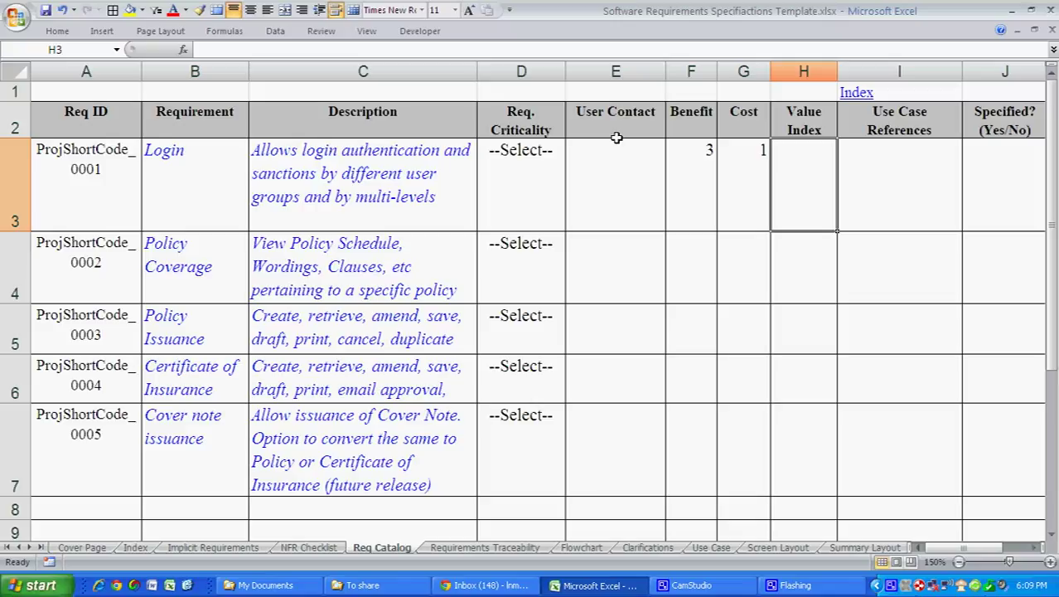
Calculate the Login requirement's value index by dividing its benefit by its cost with =F3/G3
{"action": "type", "text": "="}
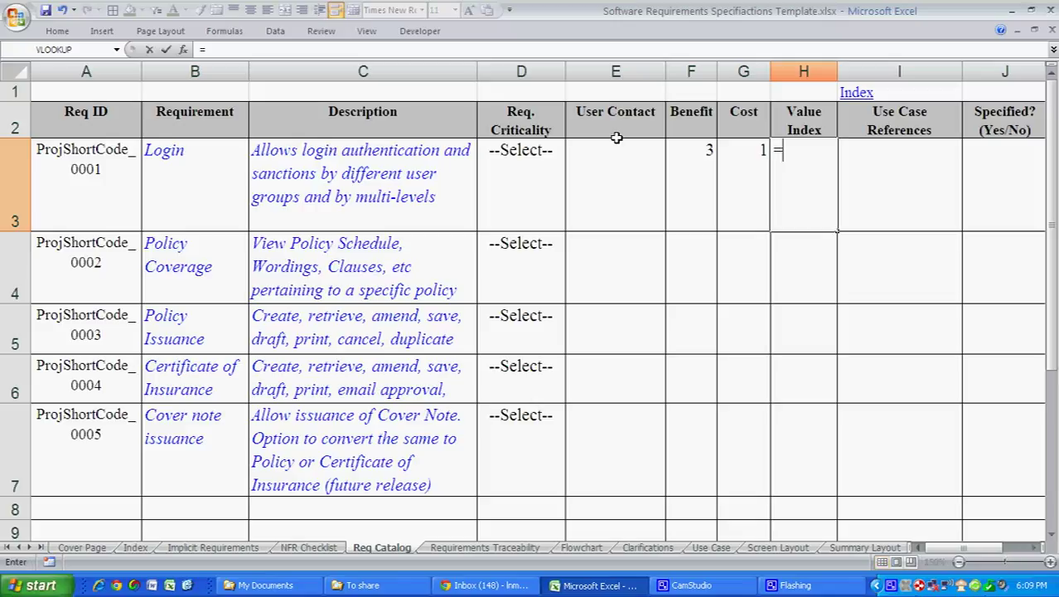
{"action": "left_click", "coordinate": [673, 168]}
{"action": "type", "text": "/"}
{"action": "left_click", "coordinate": [757, 179]}
{"action": "key", "text": "Return"}
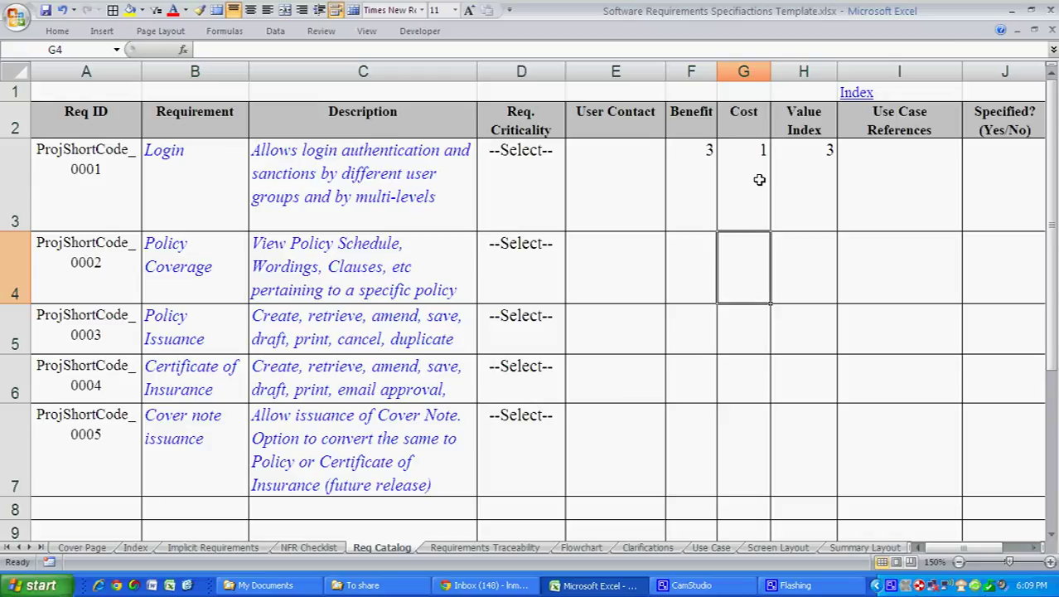
Enter "Login" as the use case reference for the Login requirement
{"action": "key", "text": "Right"}
{"action": "key", "text": "Right"}
{"action": "key", "text": "Up"}
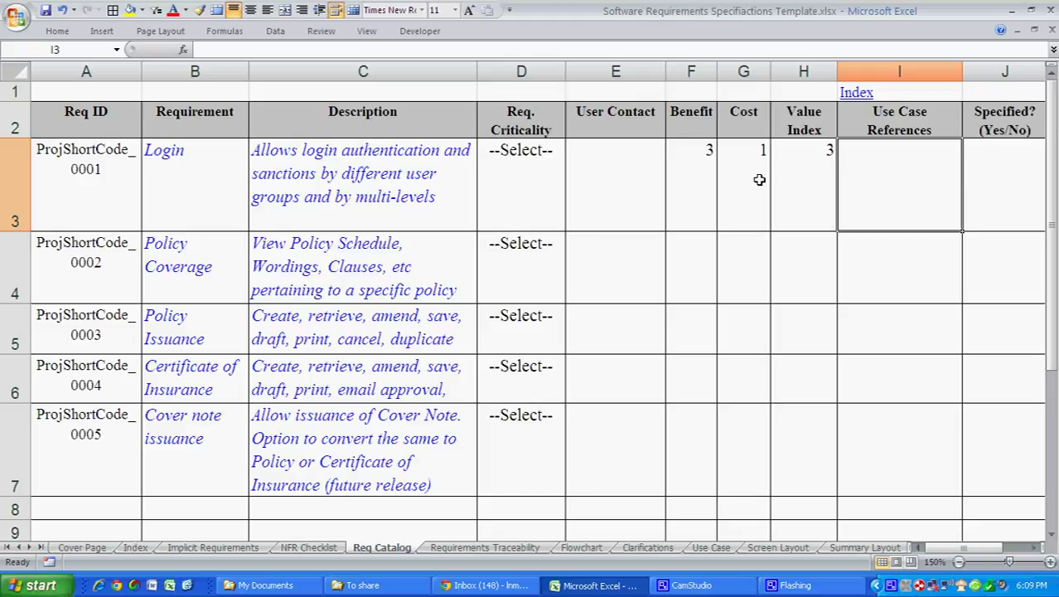
{"action": "type", "text": "Login"}
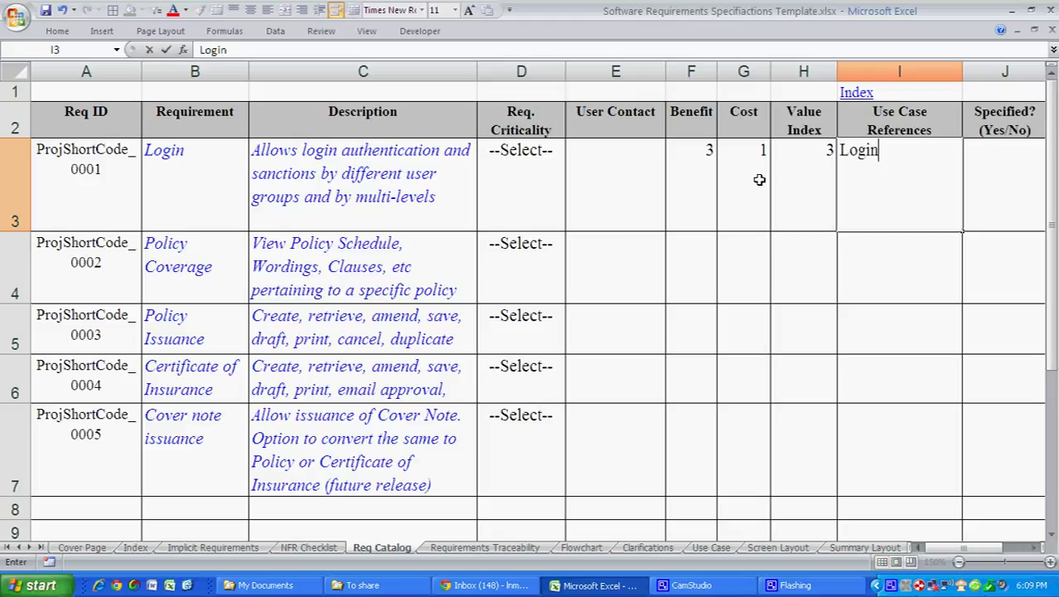
{"action": "key", "text": "Tab"}
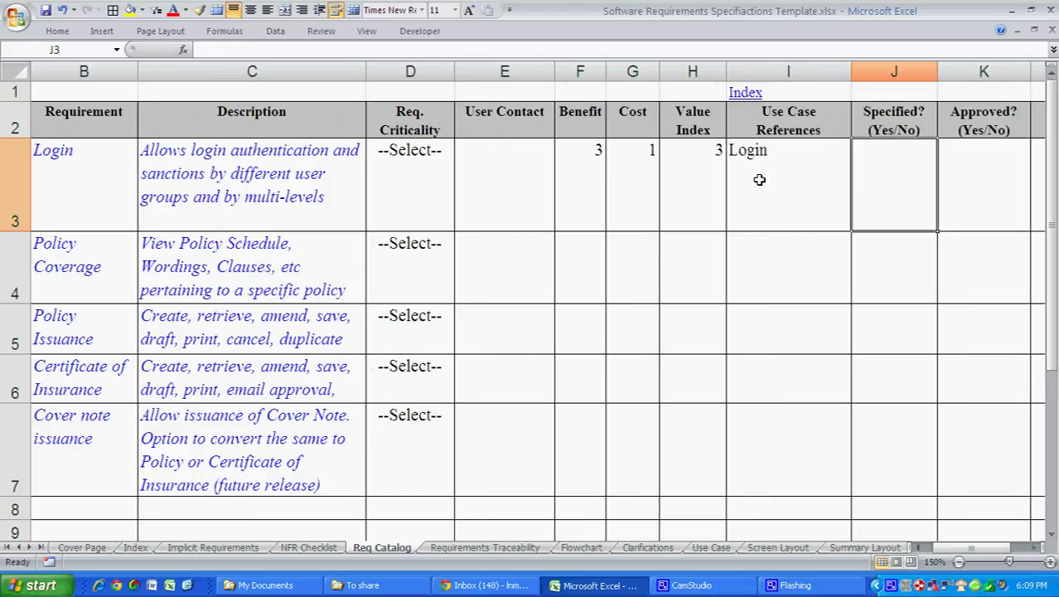
Mark the Login requirement as specified, approved and developed by entering "Yes" for all three statuses
{"action": "type", "text": "Yes"}
{"action": "key", "text": "Tab"}
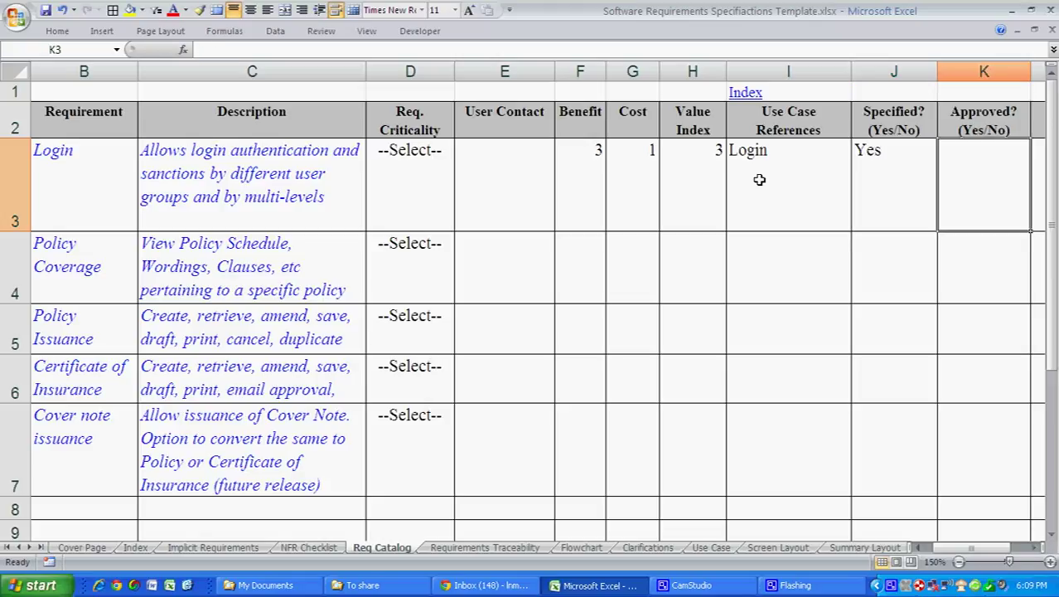
{"action": "type", "text": "Yes"}
{"action": "key", "text": "Tab"}
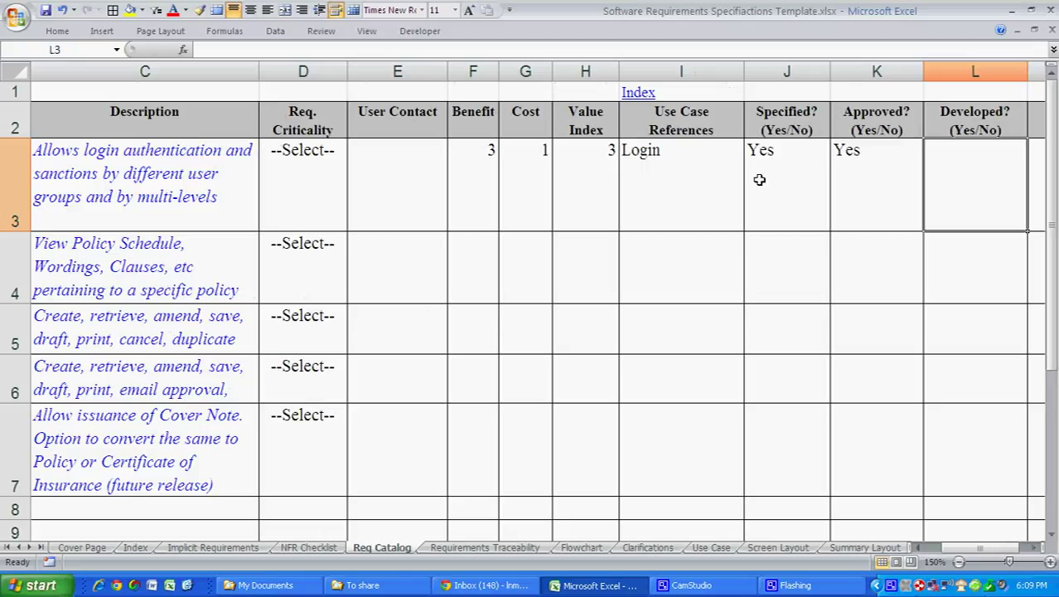
{"action": "type", "text": "Yes"}
{"action": "key", "text": "Tab"}
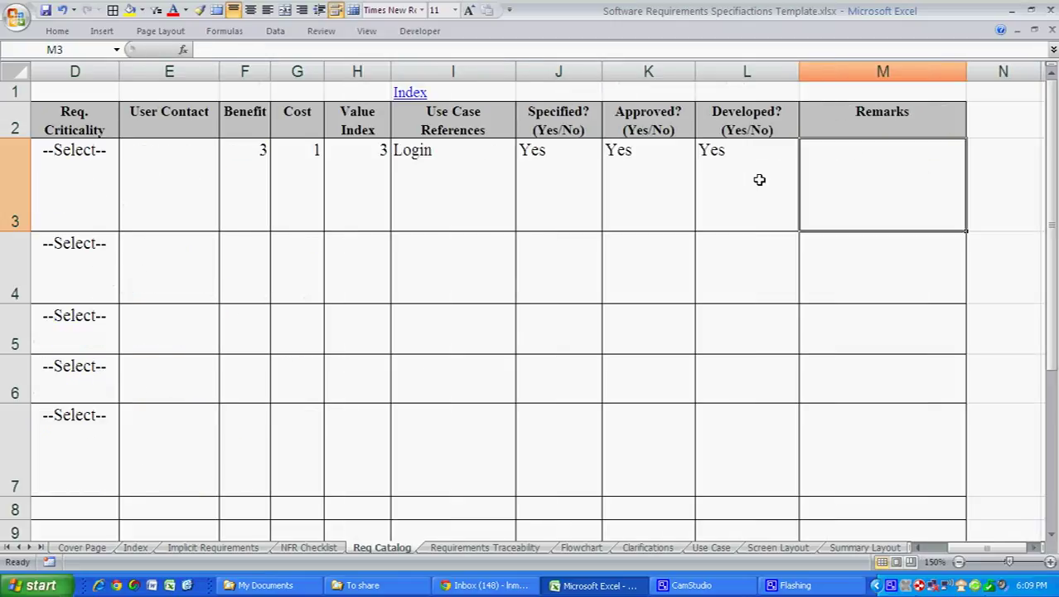
Center the three "Yes" entries in the Login row, and select that row's Remarks cell
{"action": "left_click_drag", "start_coordinate": [551, 194], "coordinate": [713, 194]}
{"action": "left_click", "coordinate": [251, 10]}
{"action": "left_click", "coordinate": [917, 195]}
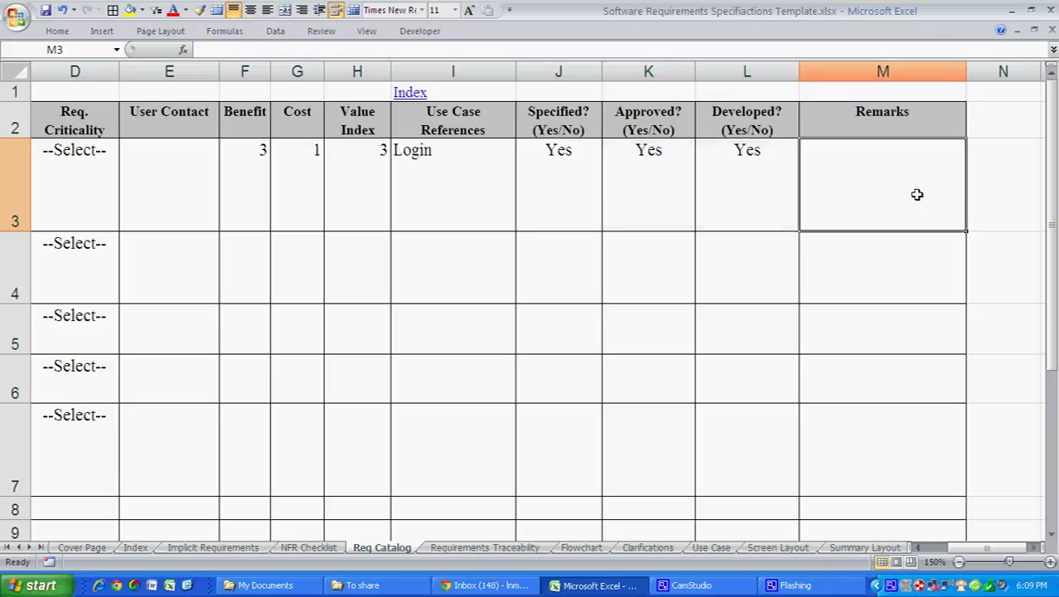
Look back across the Login row from its Remarks cell to its Req ID
{"action": "key", "text": "Left"}
{"action": "key", "text": "Left"}
{"action": "key", "text": "Left"}
{"action": "key", "text": "Left"}
{"action": "key", "text": "Left"}
{"action": "key", "text": "Left"}
{"action": "key", "text": "Left"}
{"action": "key", "text": "Left"}
{"action": "key", "text": "Left"}
{"action": "key", "text": "Left"}
{"action": "key", "text": "Left"}
{"action": "key", "text": "Left"}
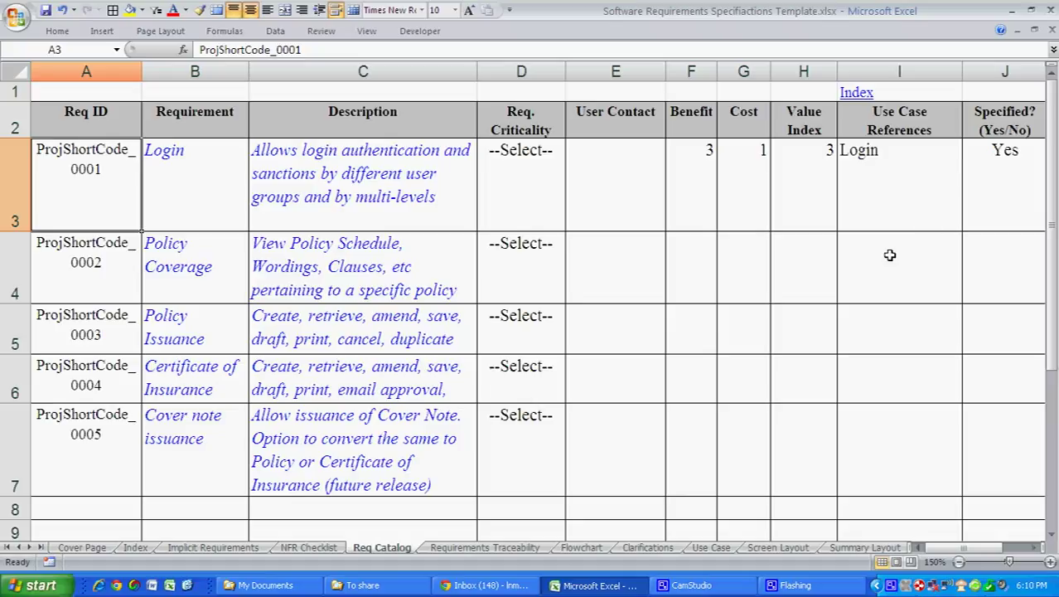
Review the Requirements Traceability sheet's columns from Product Spec ID / CRS ID through to Testing
{"action": "left_click", "coordinate": [489, 548]}
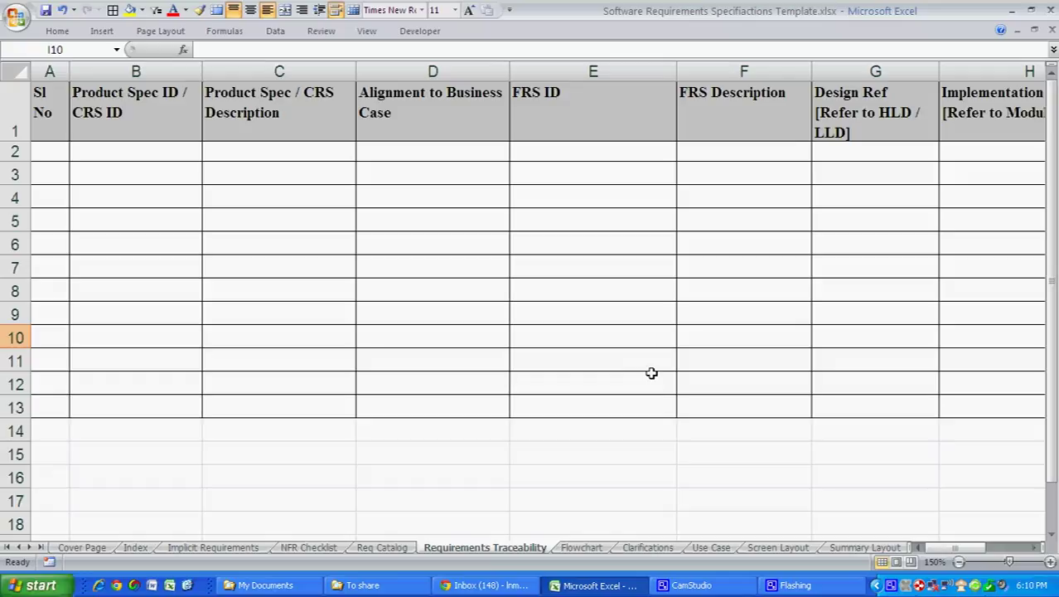
{"action": "left_click", "coordinate": [183, 159]}
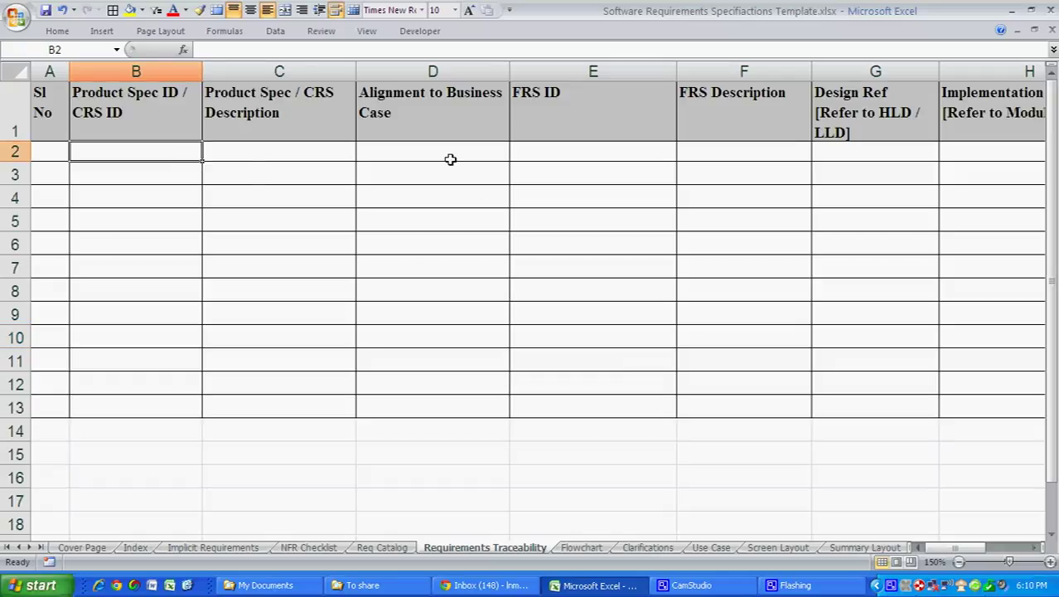
{"action": "key", "text": "Right"}
{"action": "key", "text": "Right"}
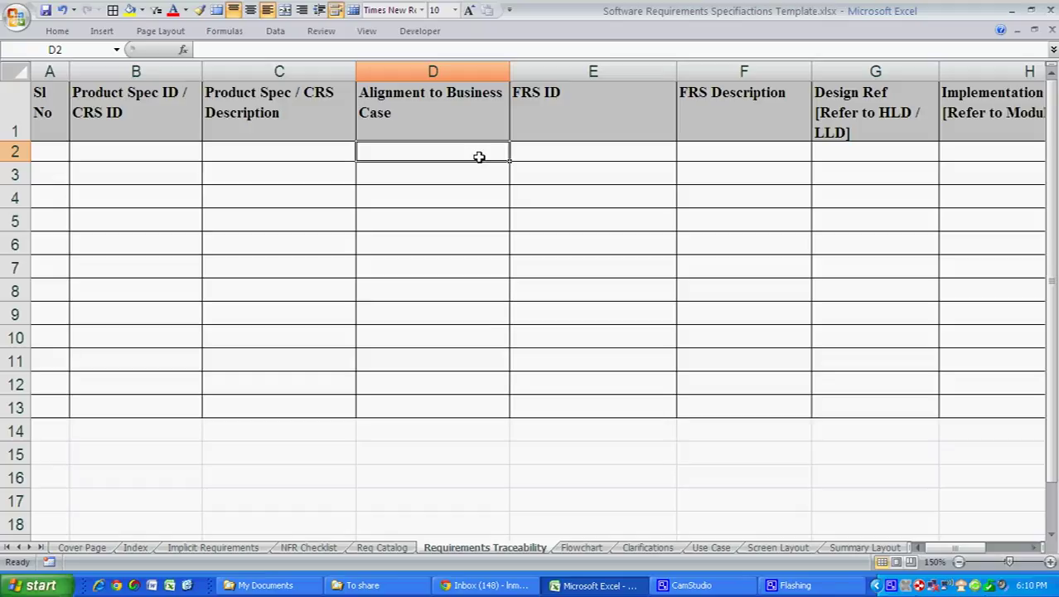
{"action": "key", "text": "Right"}
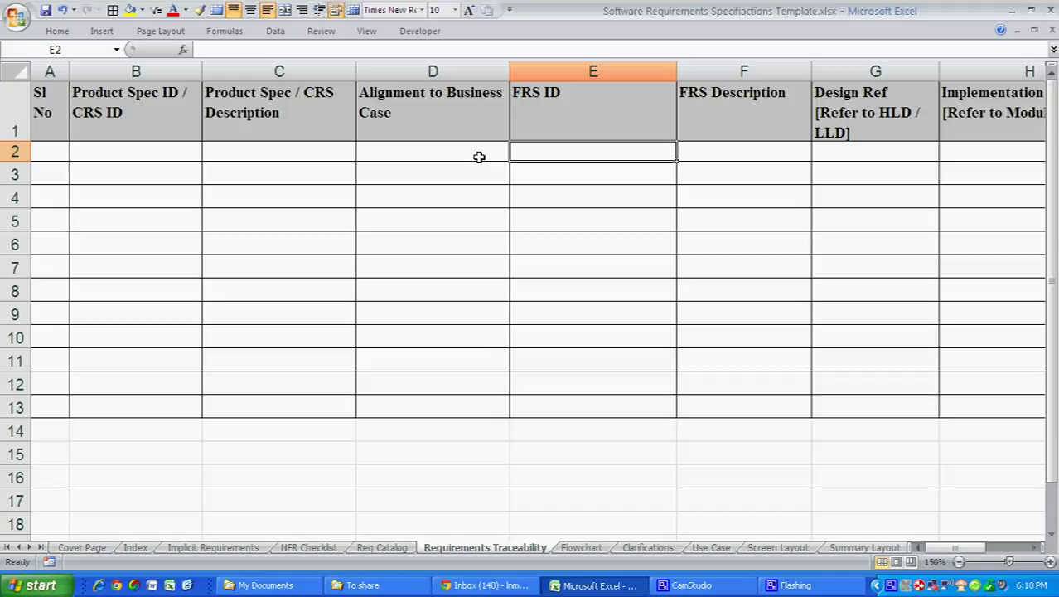
{"action": "key", "text": "Right"}
{"action": "key", "text": "Right"}
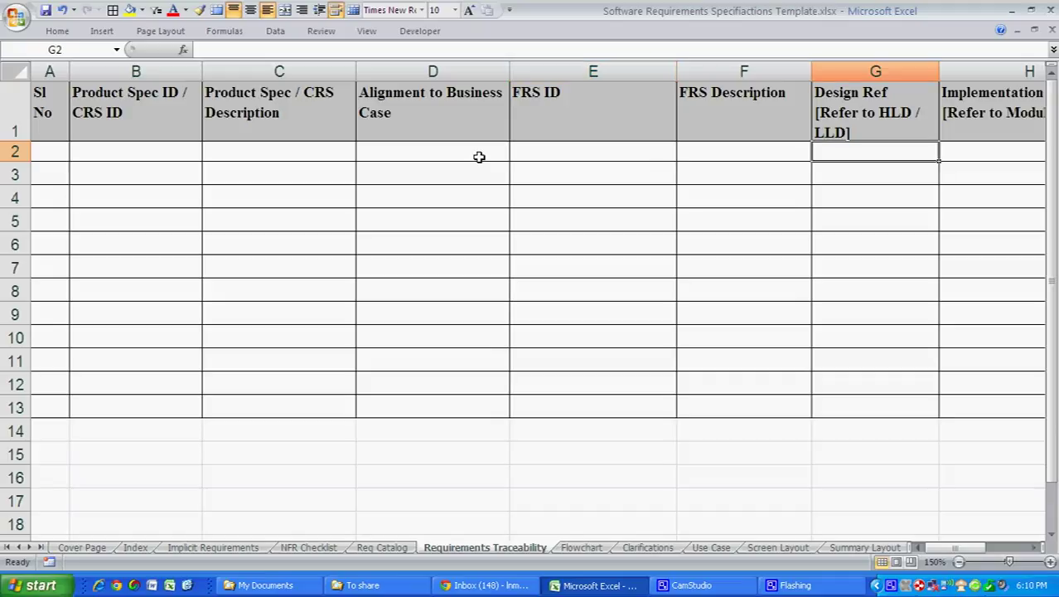
{"action": "key", "text": "Right"}
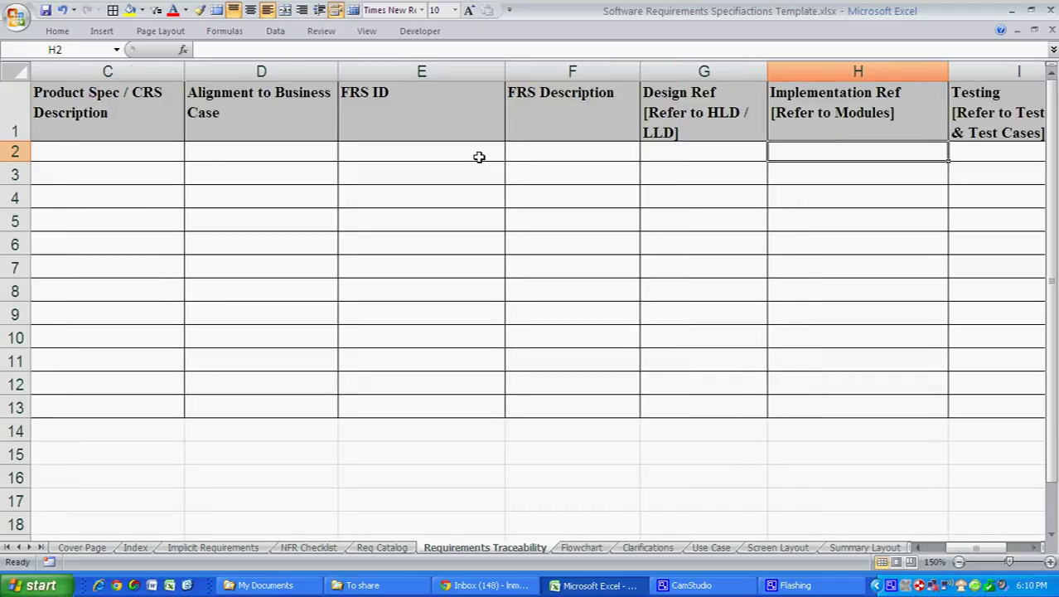
{"action": "key", "text": "Right"}
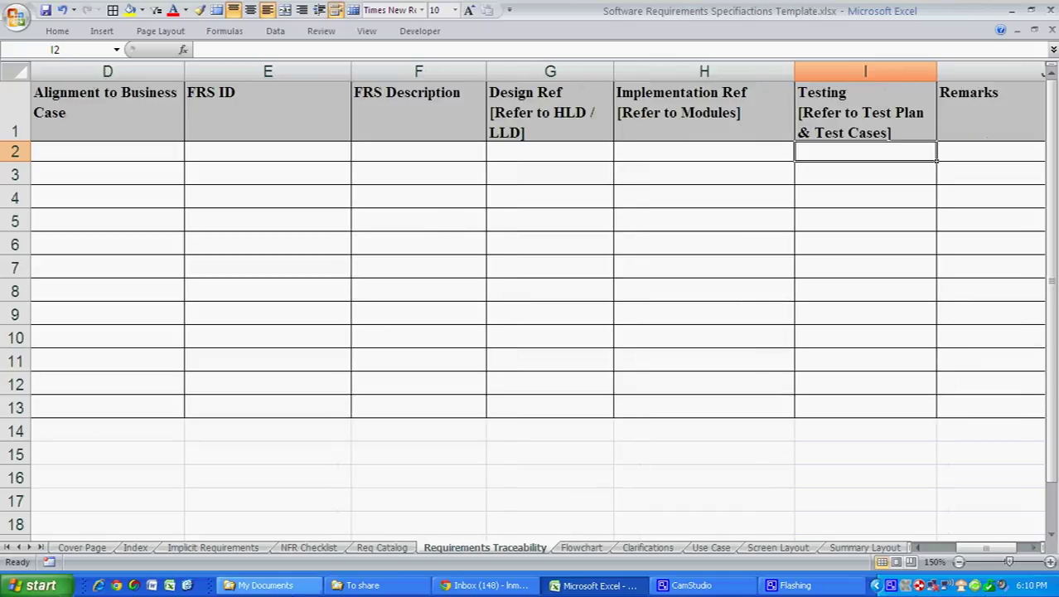
View the Flowchart, Clarifications, Use Case, Screen Layout and Summary Layout sheets one after another
{"action": "left_click", "coordinate": [580, 548]}
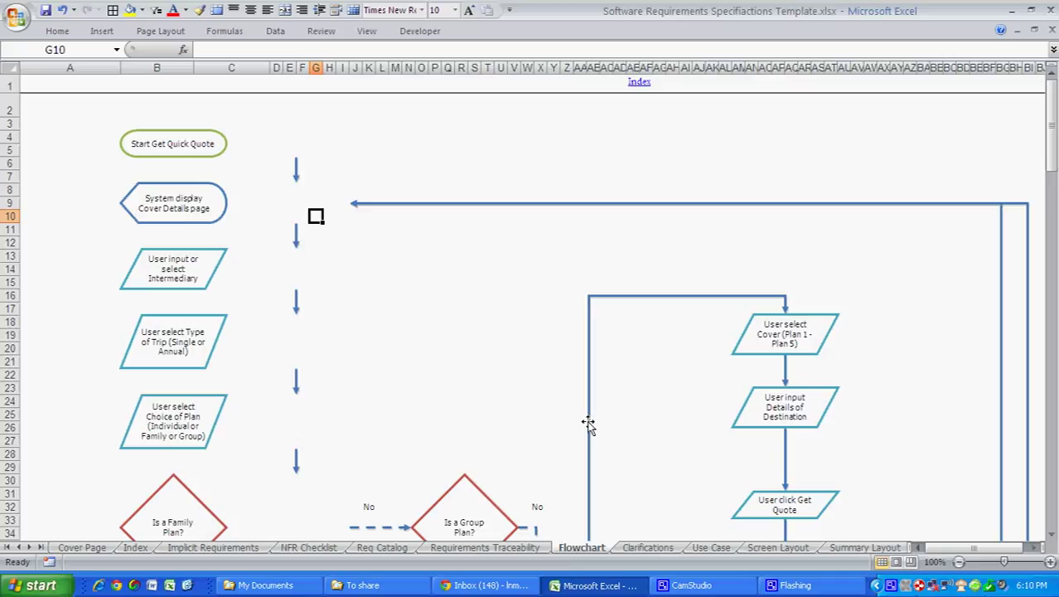
{"action": "left_click", "coordinate": [646, 547]}
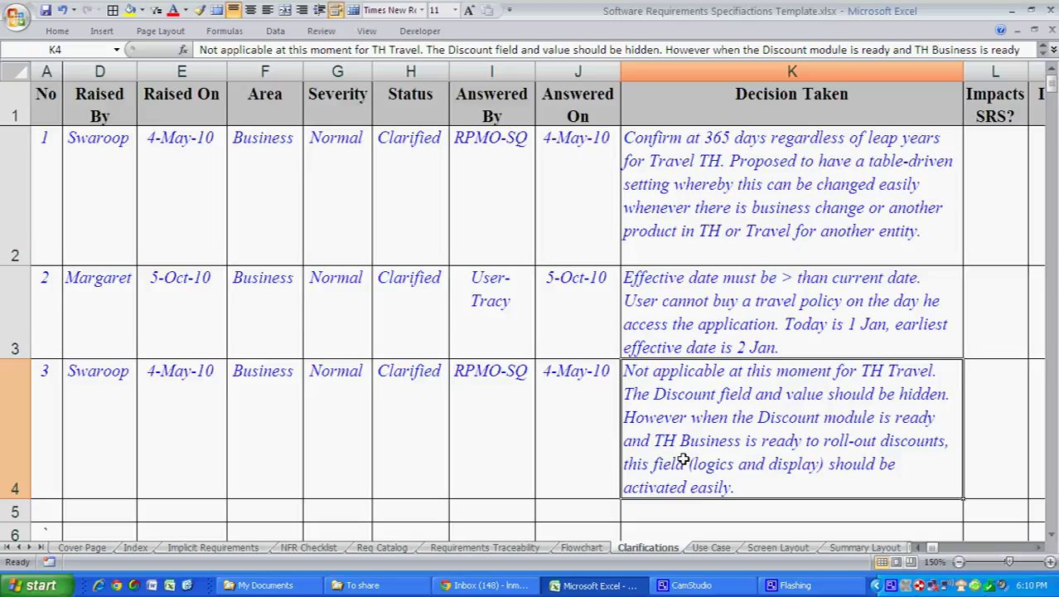
{"action": "left_click", "coordinate": [706, 548]}
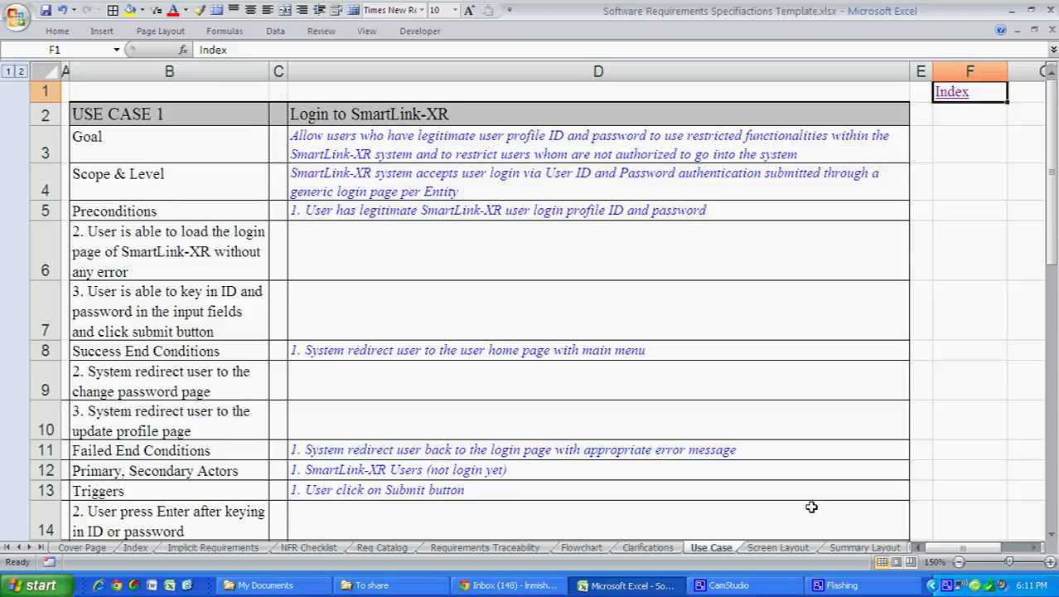
{"action": "left_click", "coordinate": [782, 548]}
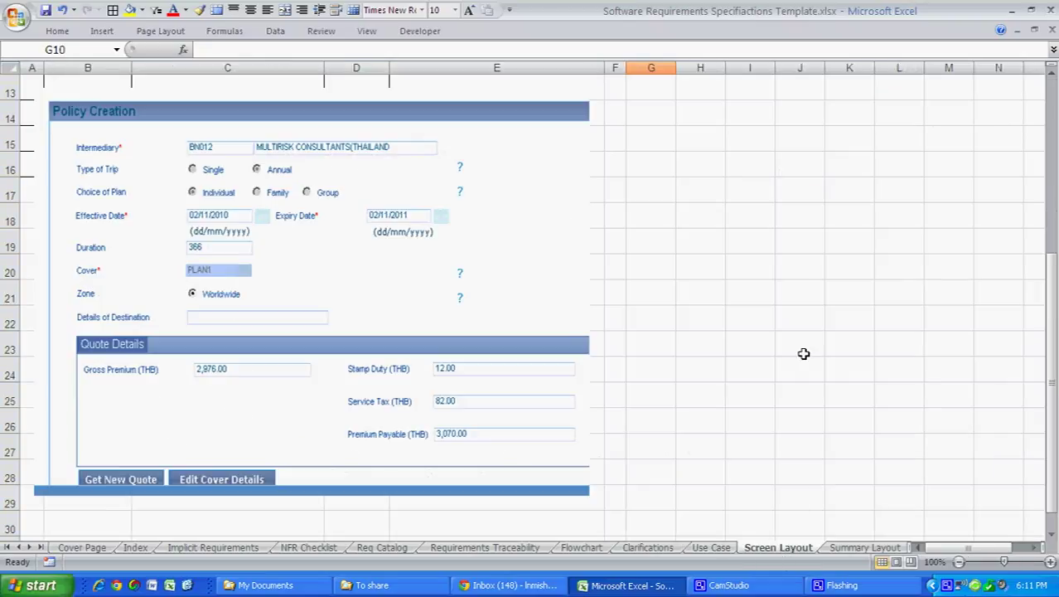
{"action": "scroll", "coordinate": [796, 352], "scroll_direction": "up", "scroll_amount": 4}
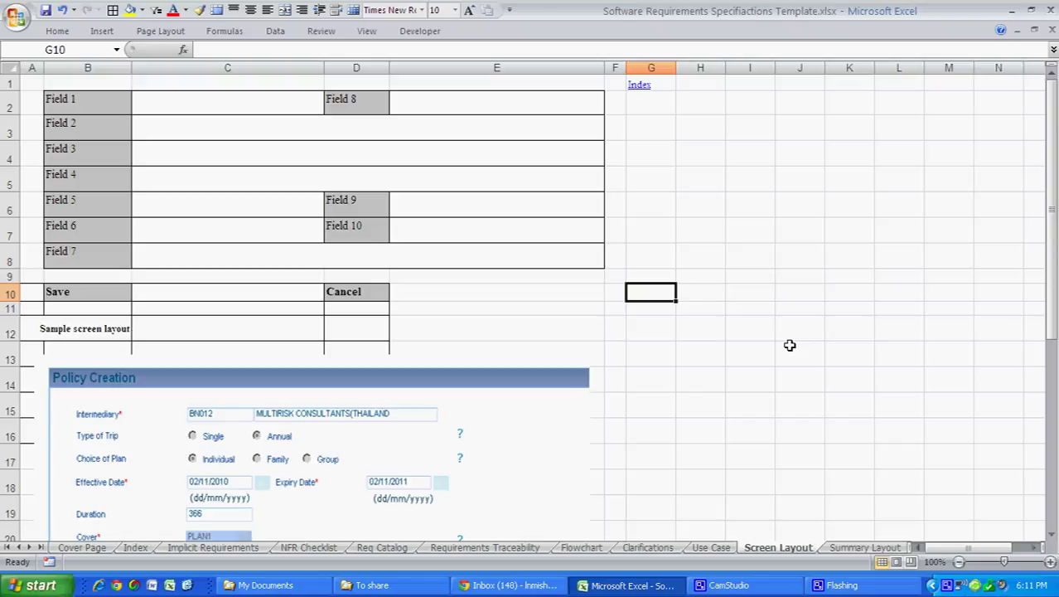
{"action": "left_click", "coordinate": [847, 549]}
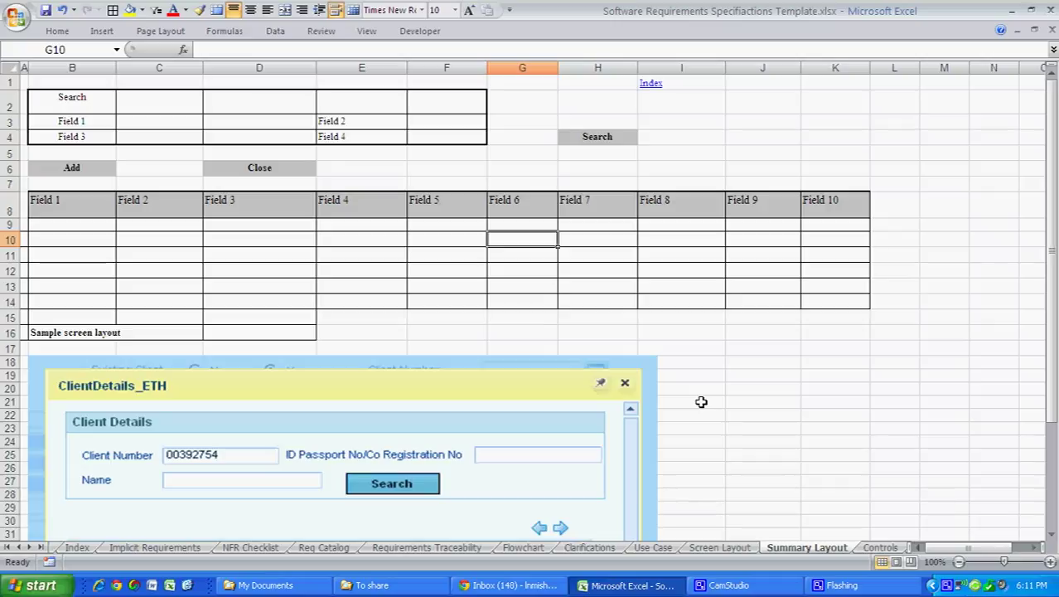
Look through the Controls sheet's columns from Control Name to Size, plus the Defect description control's Size and Mandatory entries
{"action": "left_click", "coordinate": [887, 548]}
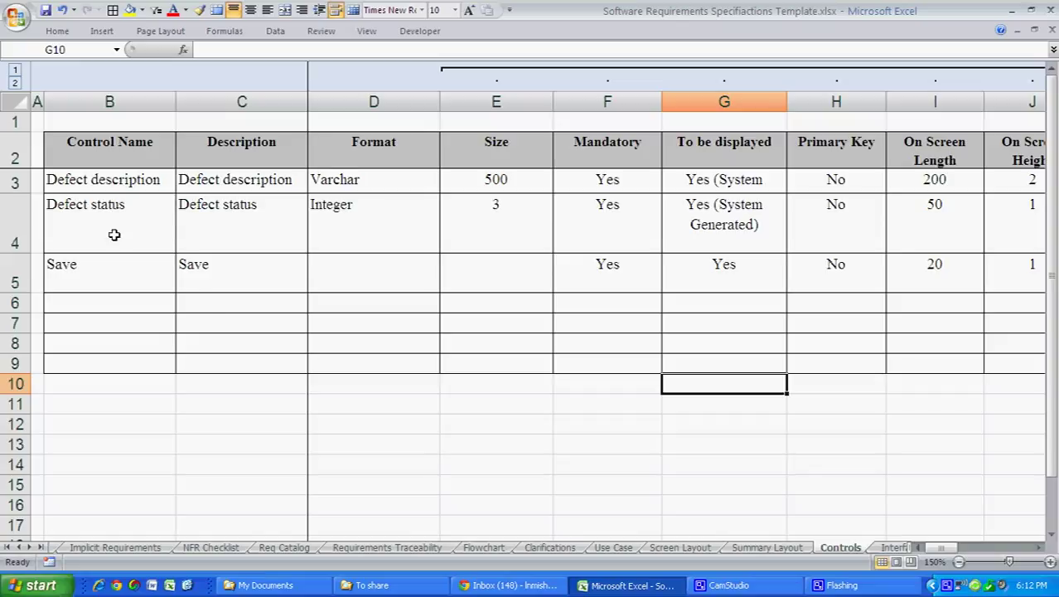
{"action": "left_click", "coordinate": [112, 161]}
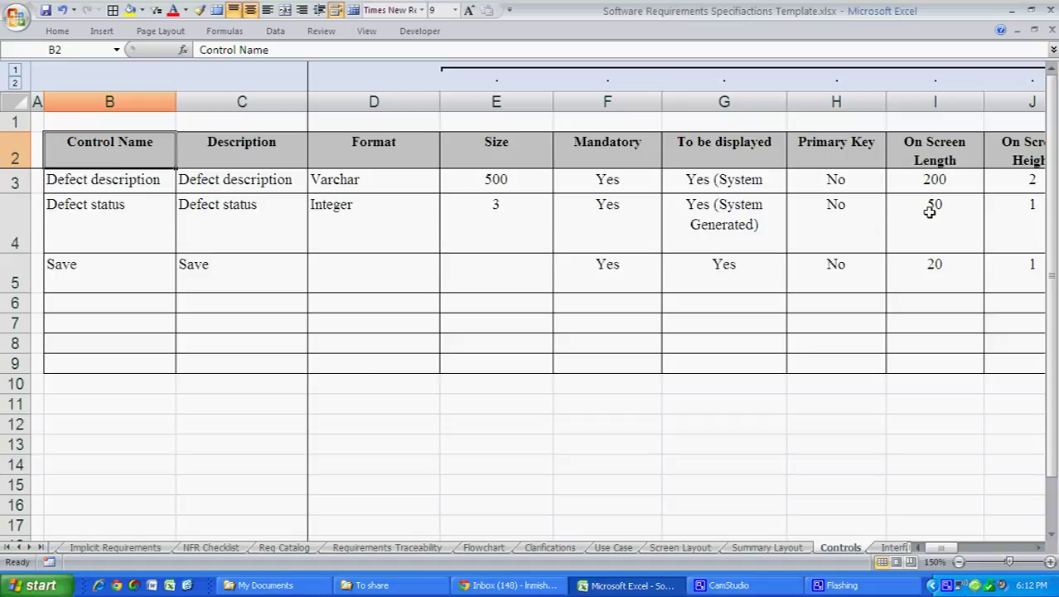
{"action": "key", "text": "Right"}
{"action": "key", "text": "Right"}
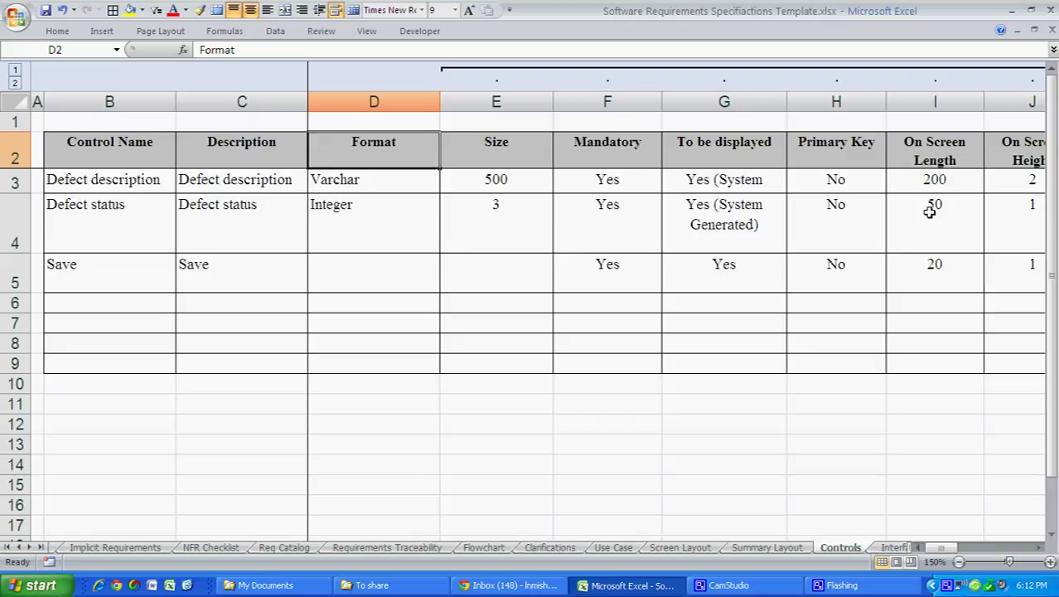
{"action": "key", "text": "Right"}
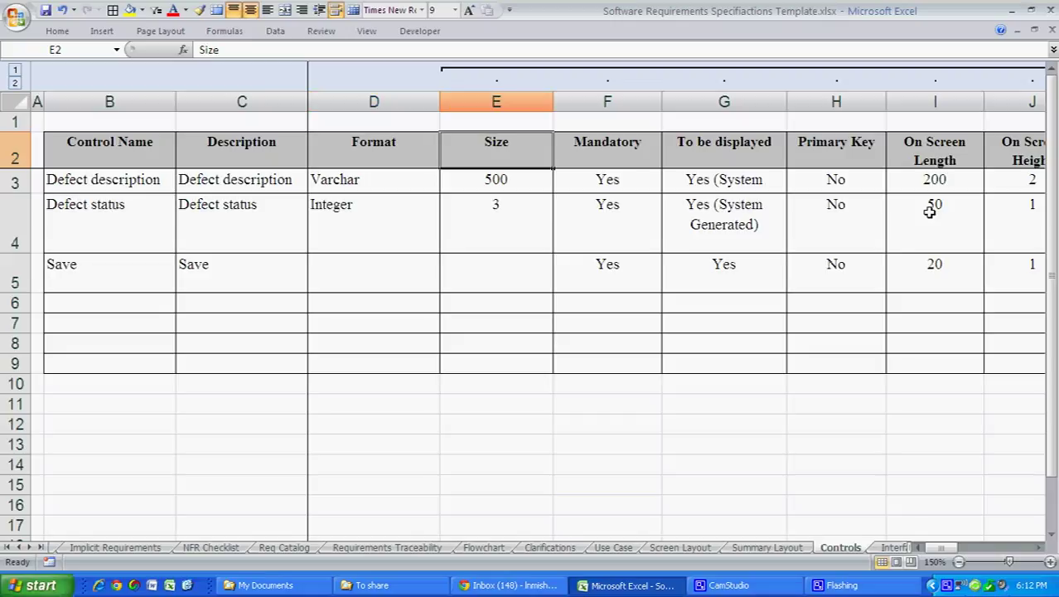
{"action": "key", "text": "Down"}
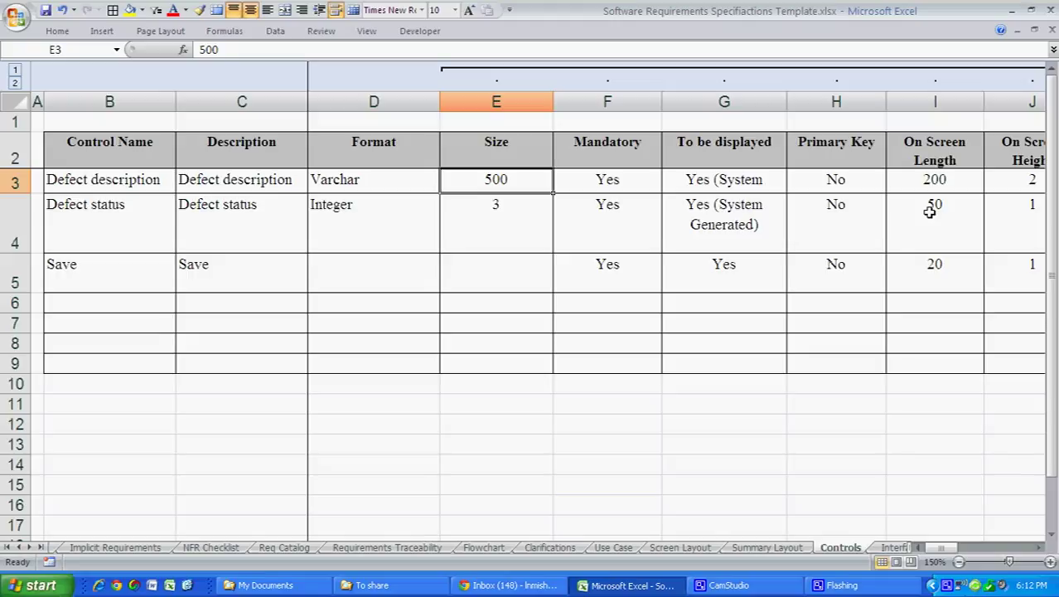
{"action": "key", "text": "Right"}
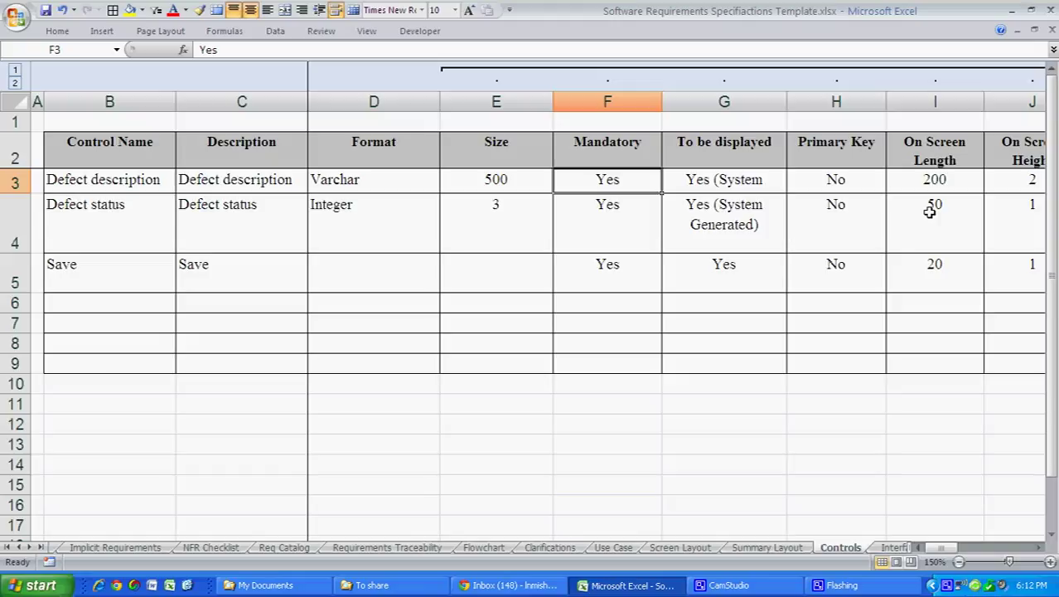
Remove "(System Generated)" from the Defect description control's To be displayed entry, leaving "Yes"
{"action": "key", "text": "Right"}
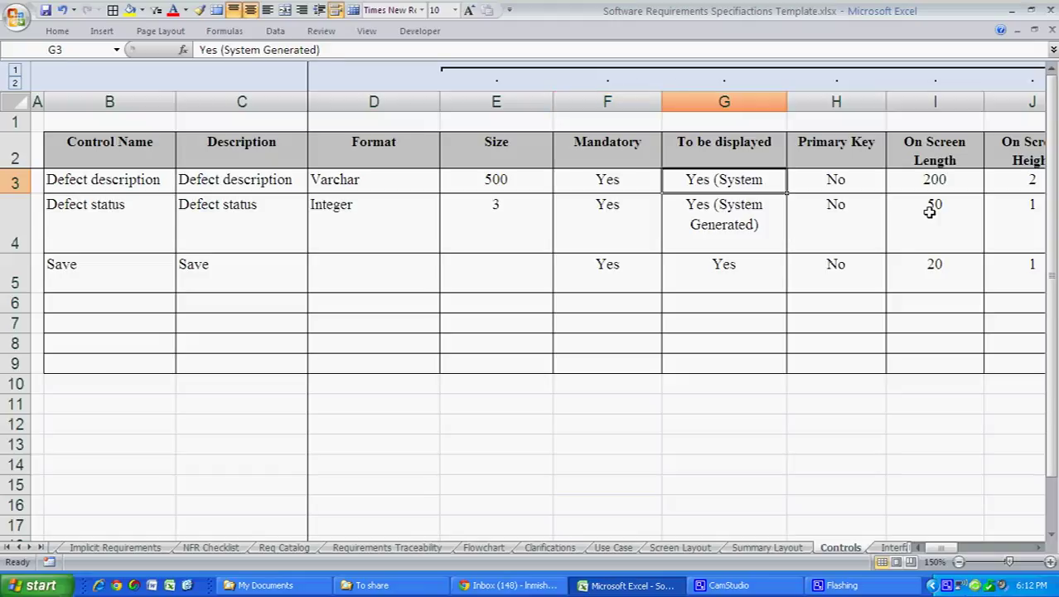
{"action": "double_click", "coordinate": [709, 181]}
{"action": "left_click_drag", "start_coordinate": [708, 181], "coordinate": [873, 203]}
{"action": "key", "text": "Delete"}
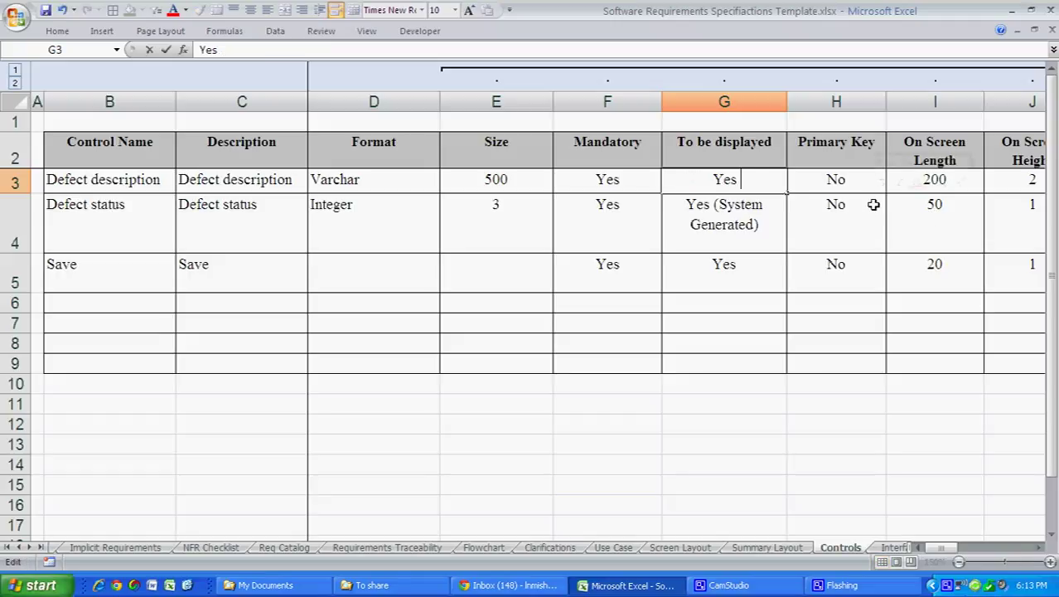
Shorten the Defect status control's To be displayed entry to "Yes" by deleting "(System Generated)"
{"action": "left_click", "coordinate": [711, 208]}
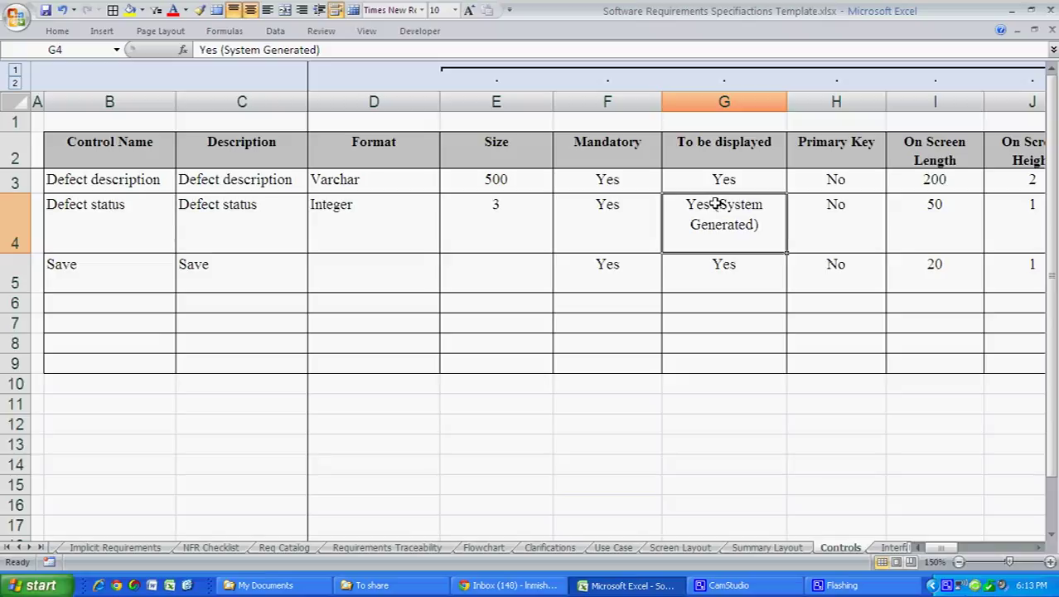
{"action": "double_click", "coordinate": [715, 203]}
{"action": "left_click_drag", "start_coordinate": [714, 200], "coordinate": [791, 230]}
{"action": "key", "text": "Delete"}
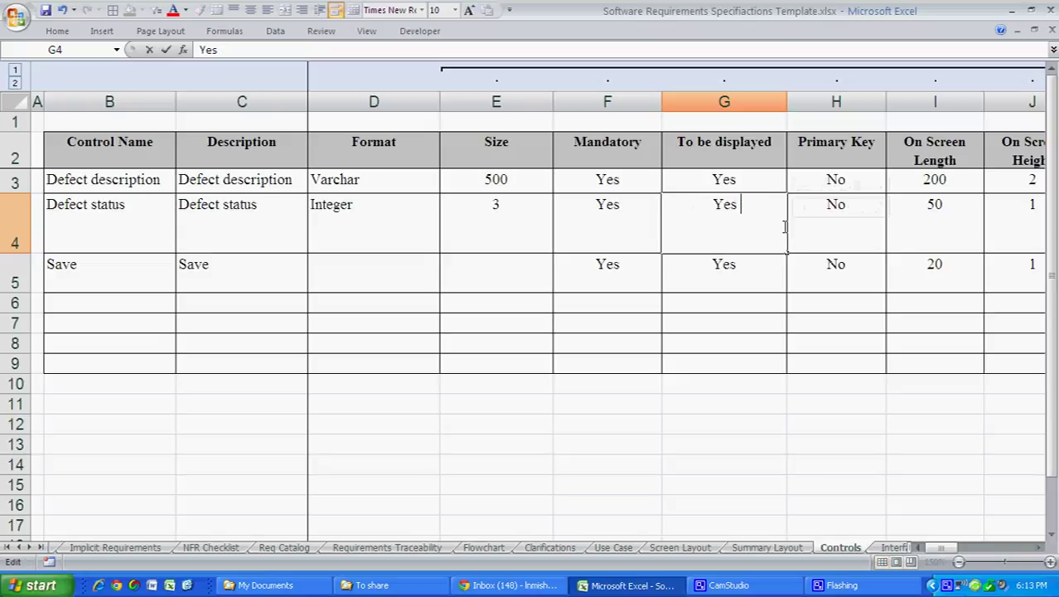
{"action": "key", "text": "Return"}
Examine the Defect description control's attributes from Primary Key through on-screen length and height, Editable and H Align to Validation
{"action": "key", "text": "Up"}
{"action": "key", "text": "Up"}
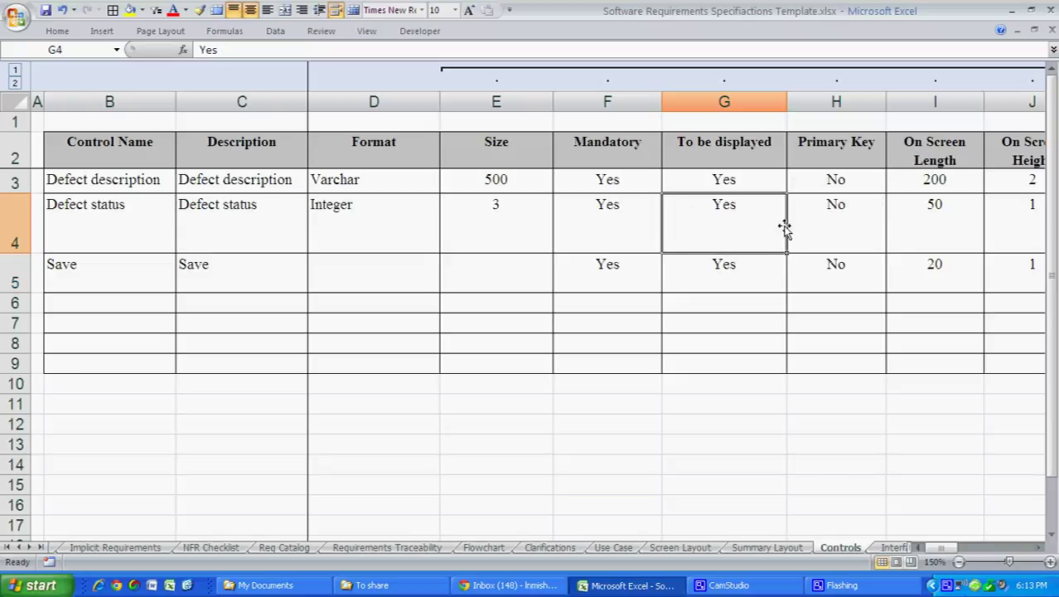
{"action": "key", "text": "Right"}
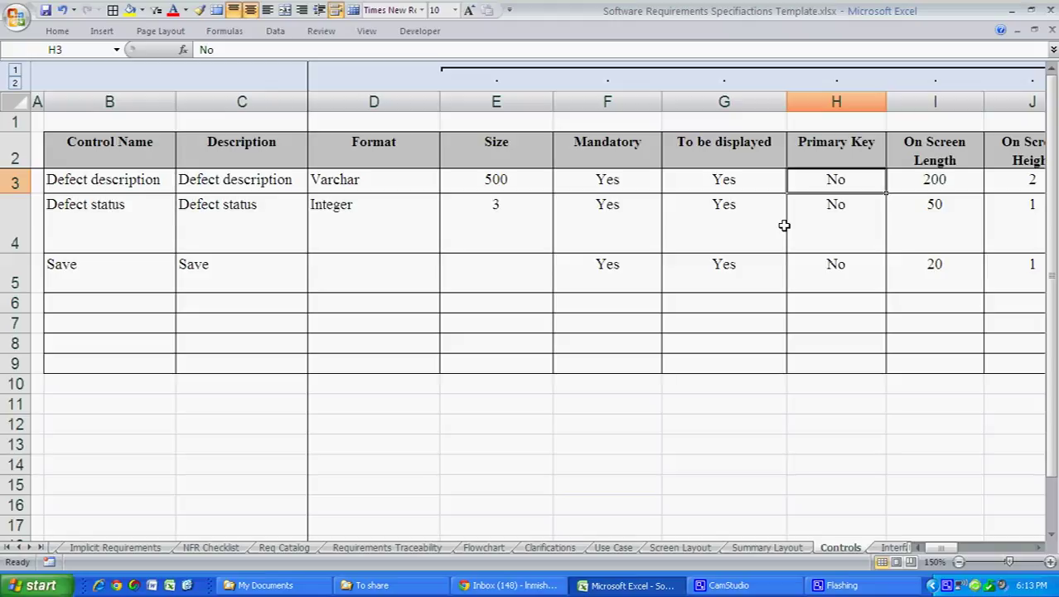
{"action": "key", "text": "Right"}
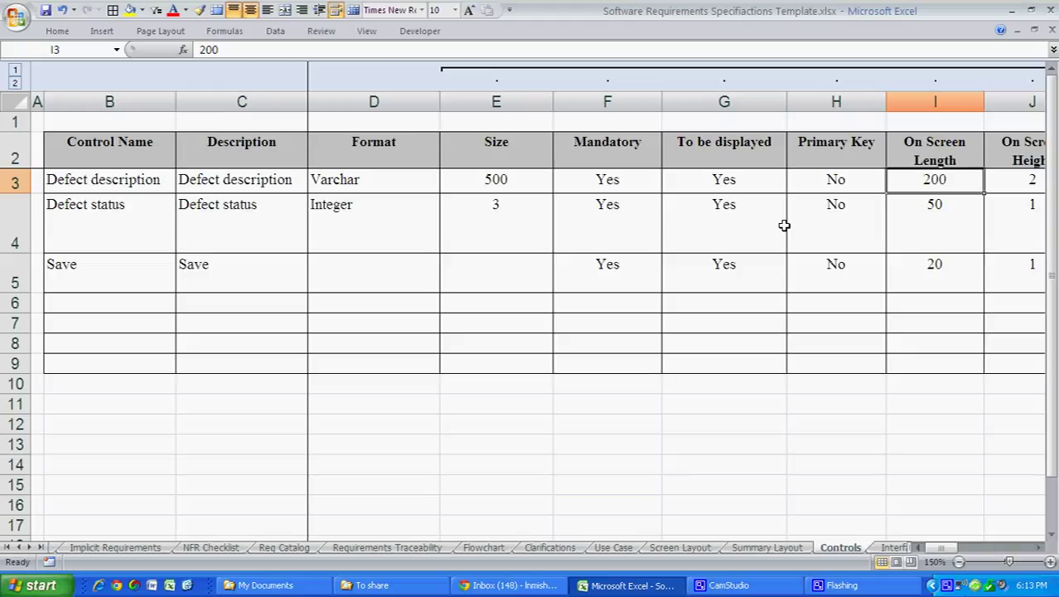
{"action": "key", "text": "Right"}
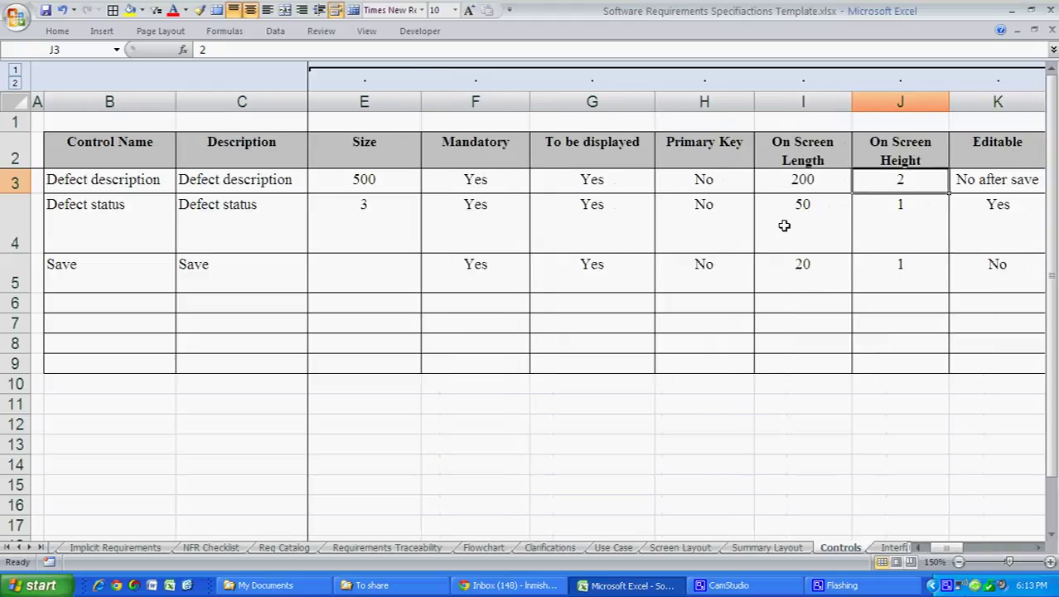
{"action": "key", "text": "Down"}
{"action": "key", "text": "Up"}
{"action": "key", "text": "Right"}
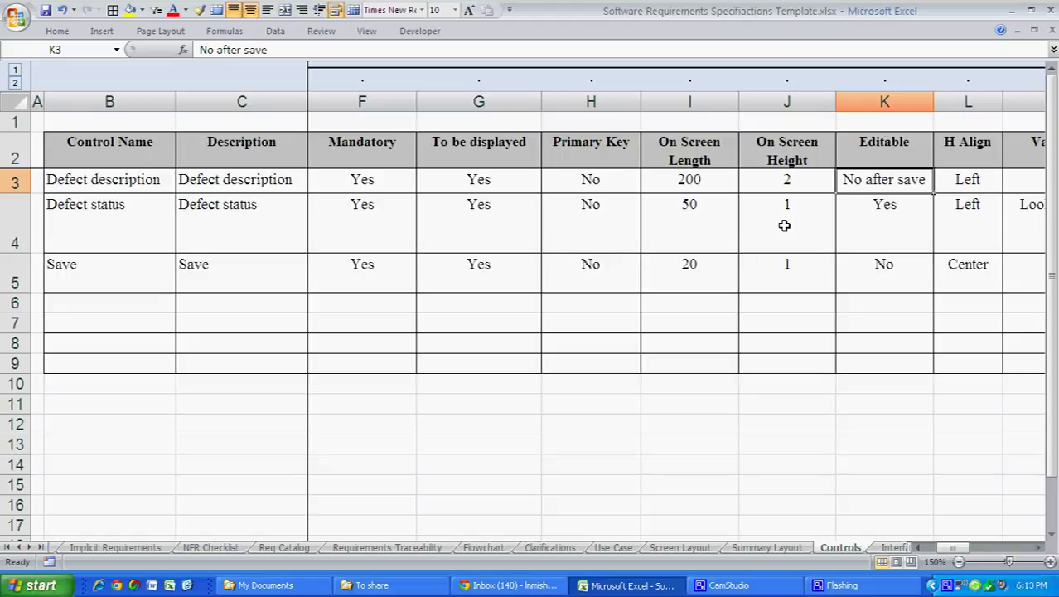
{"action": "key", "text": "Right"}
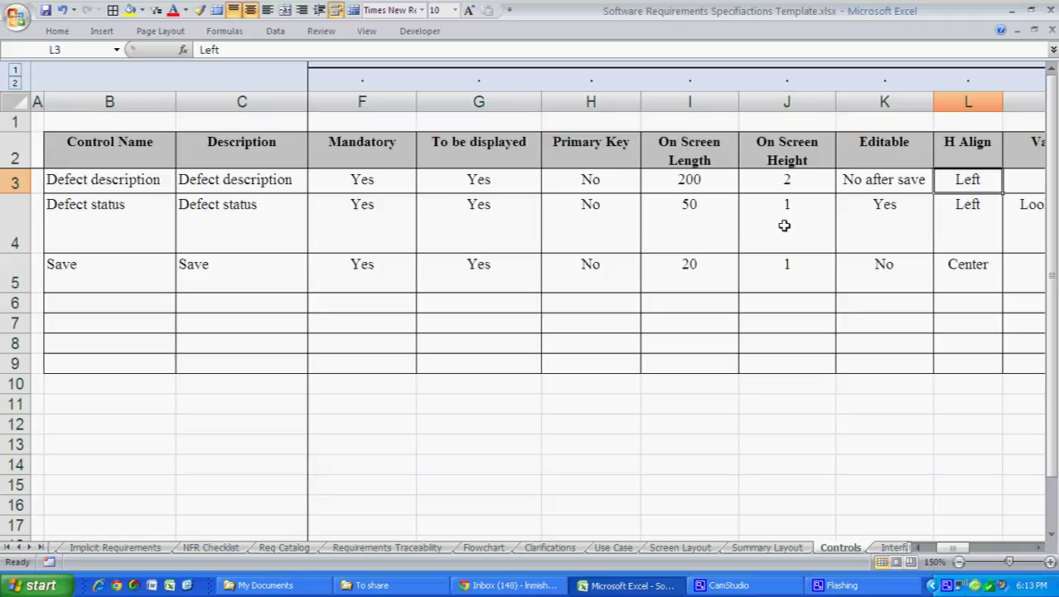
{"action": "key", "text": "Right"}
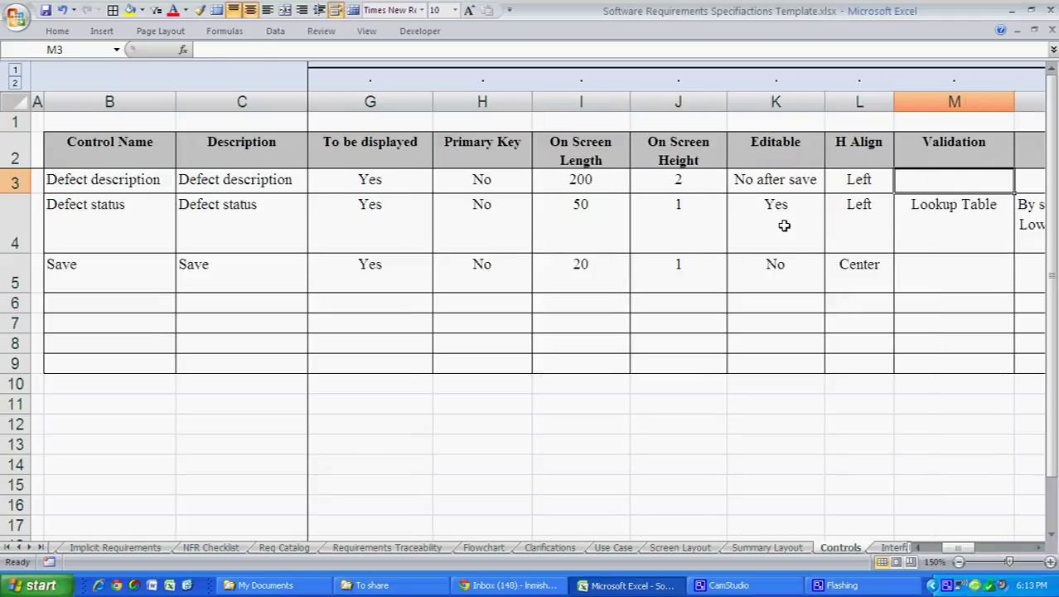
Examine the Defect status control's Validation, Ordering, Foreign Key Reference, Default Value, Look Up Values and Next control entries
{"action": "key", "text": "Down"}
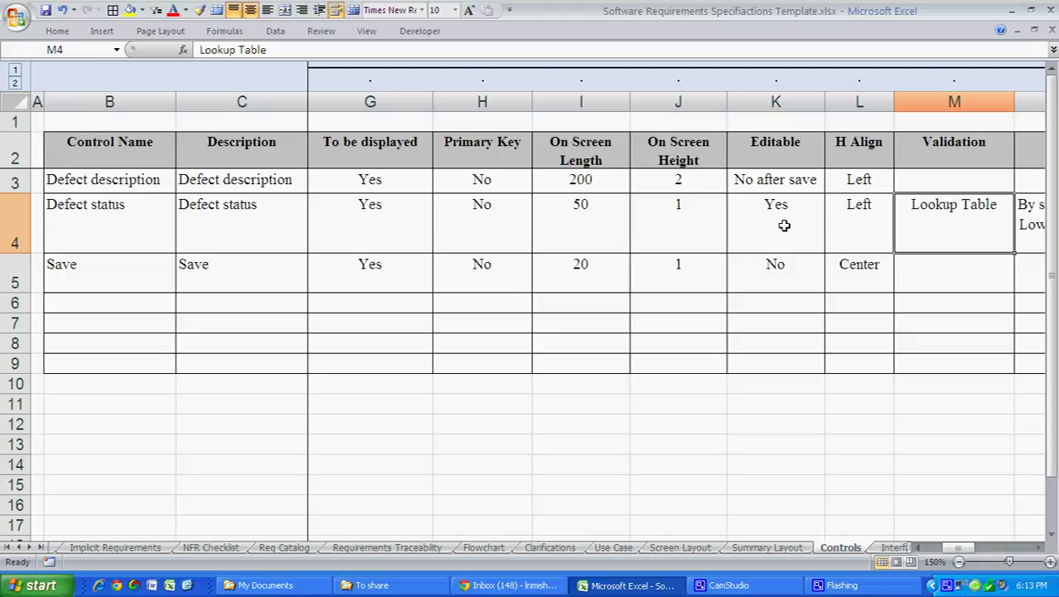
{"action": "key", "text": "Right"}
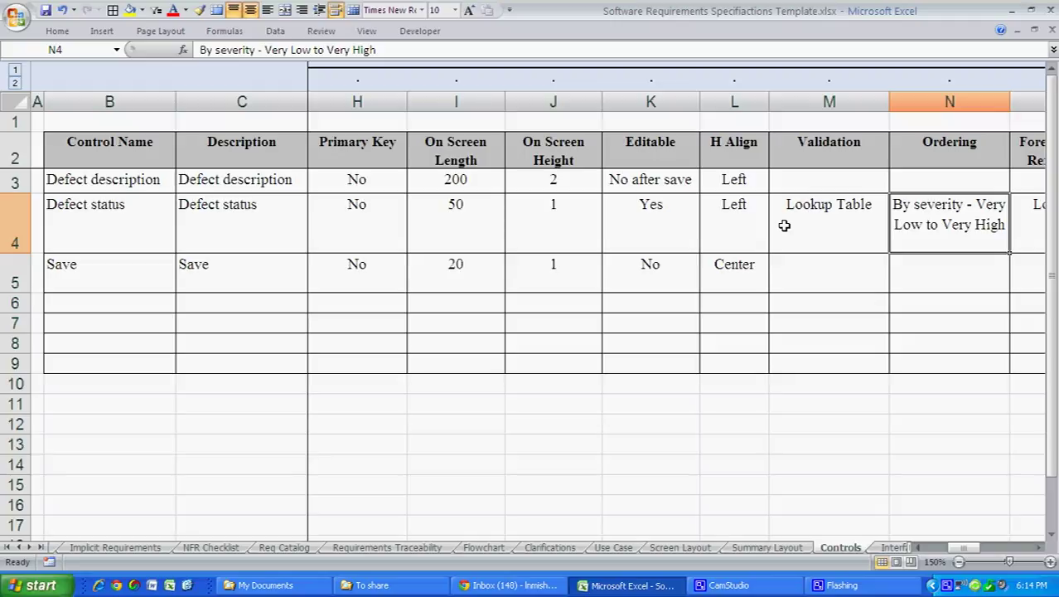
{"action": "key", "text": "Right"}
{"action": "key", "text": "Right"}
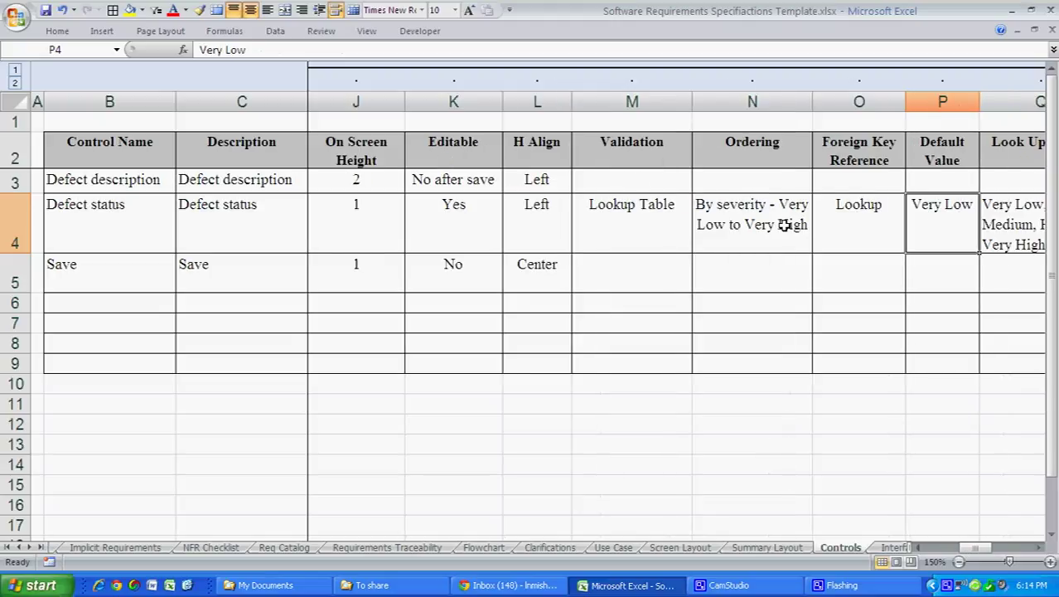
{"action": "key", "text": "Right"}
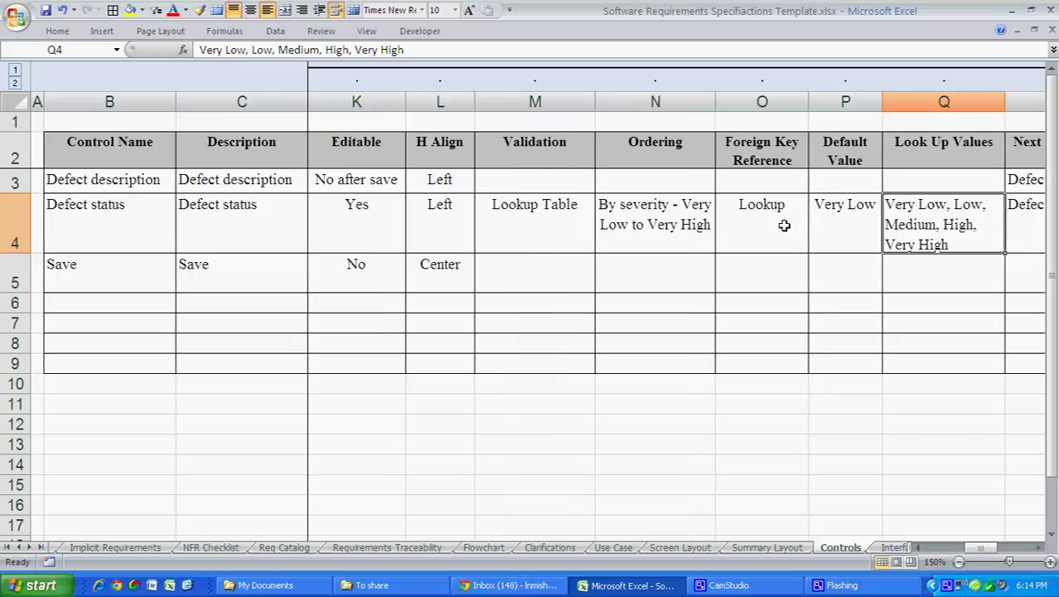
{"action": "key", "text": "Right"}
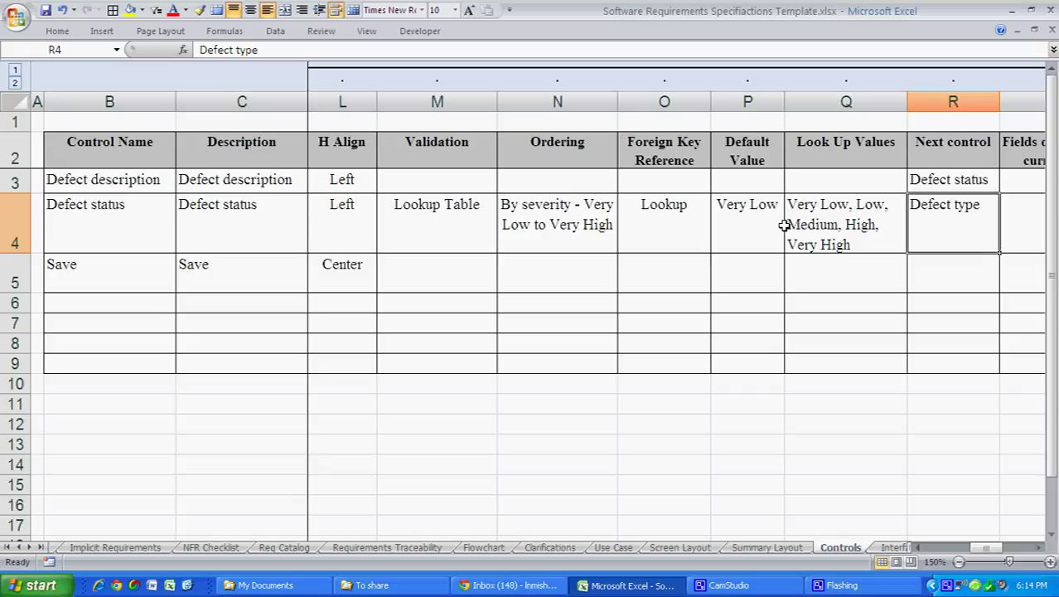
Examine the Defect status control's dependent fields and Field Behavior entries, plus the Save control's Field Behavior entry
{"action": "key", "text": "Right"}
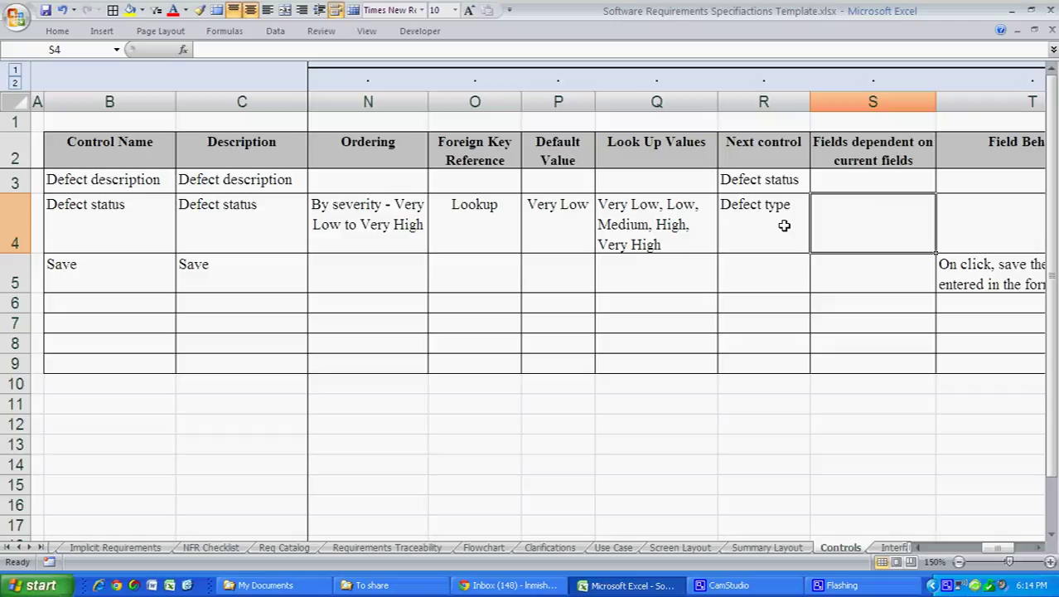
{"action": "key", "text": "Right"}
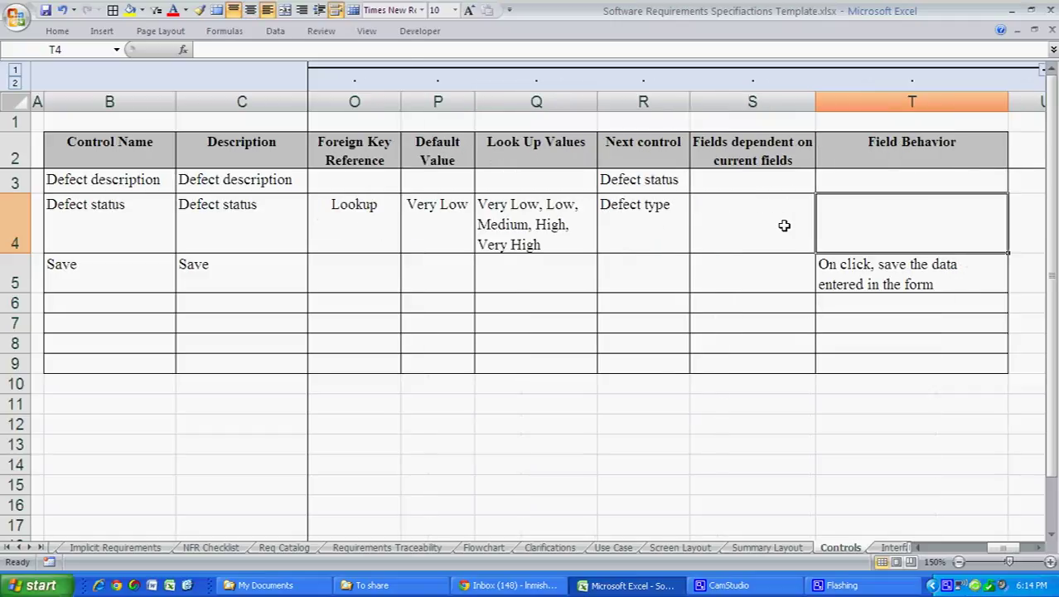
{"action": "key", "text": "Down"}
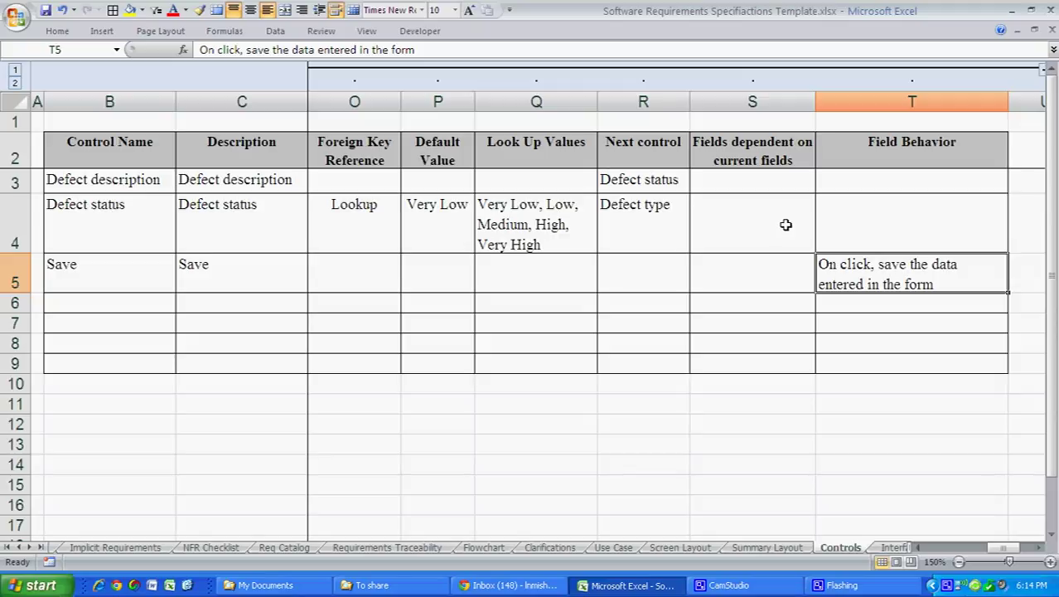
Review the Interfaces and Batch processes sheet and the Printing sheet
{"action": "left_click", "coordinate": [893, 548]}
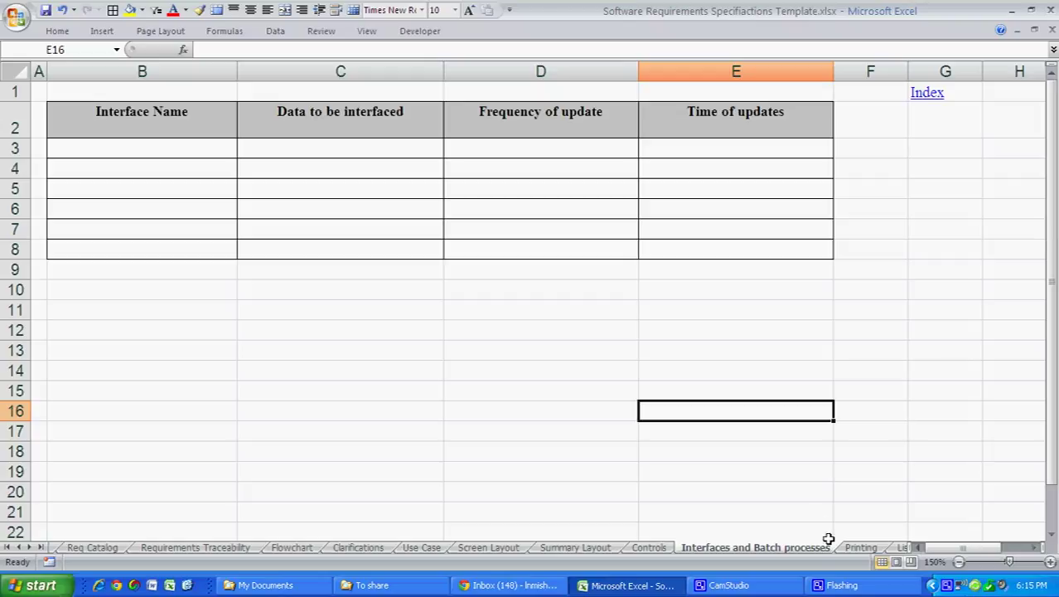
{"action": "left_click", "coordinate": [861, 547]}
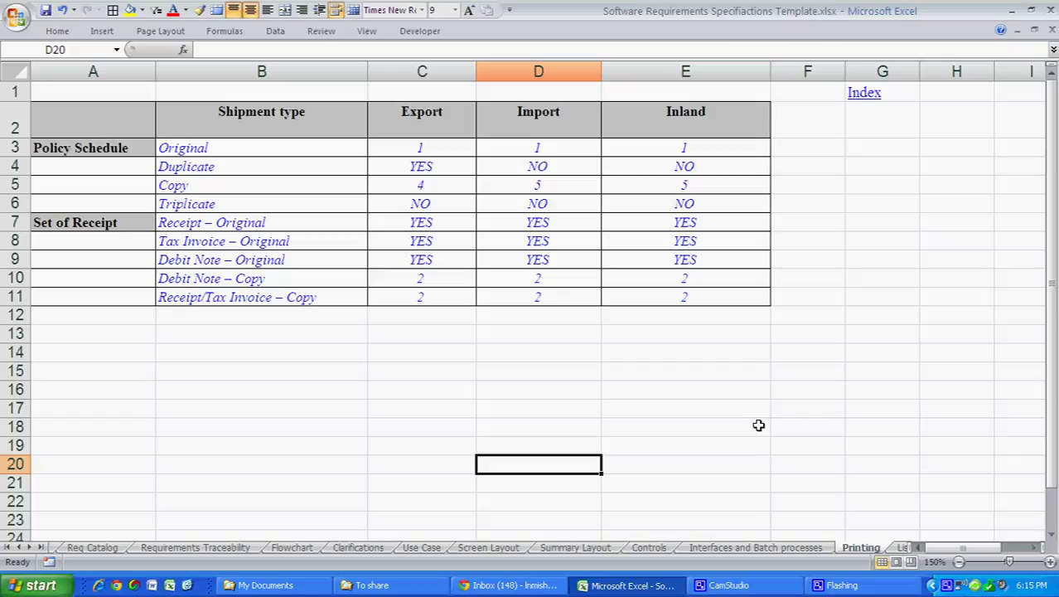
Examine the List of Reports sheet's columns one by one, from Report Name through Report Layout
{"action": "left_click", "coordinate": [903, 550]}
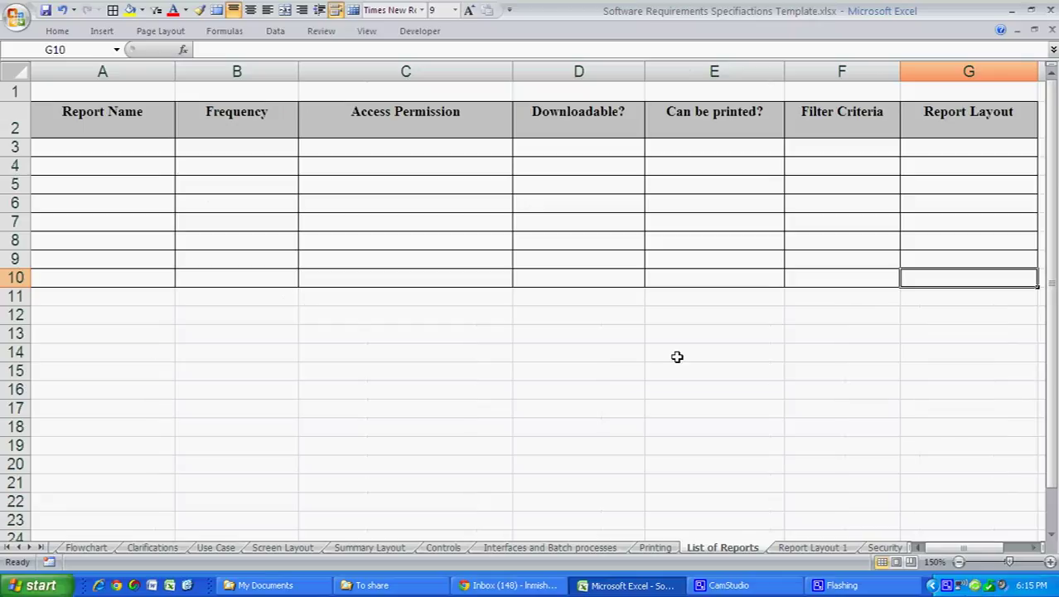
{"action": "left_click", "coordinate": [113, 145]}
{"action": "key", "text": "Tab"}
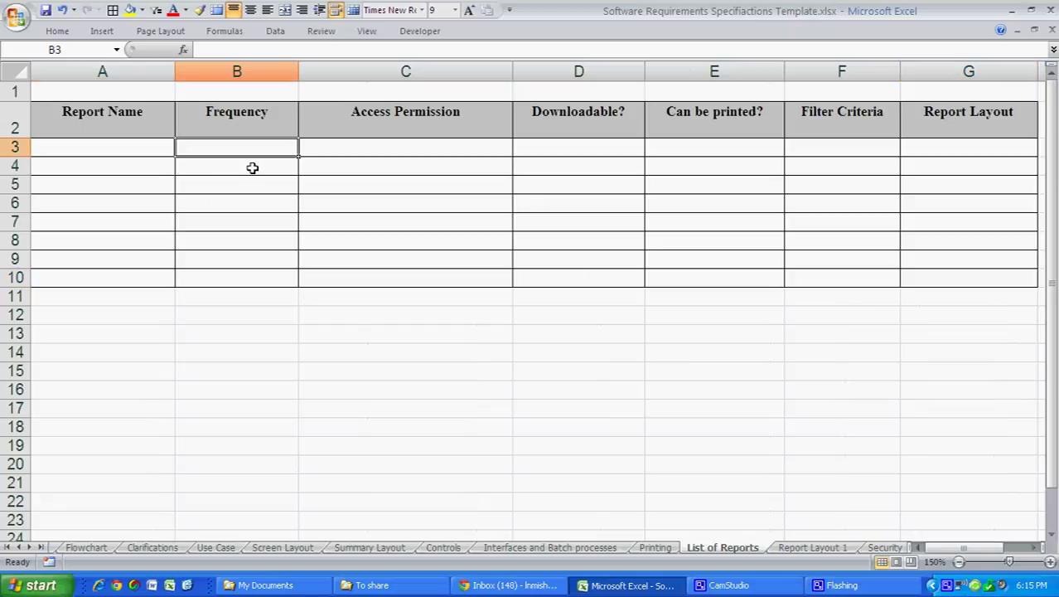
{"action": "key", "text": "Tab"}
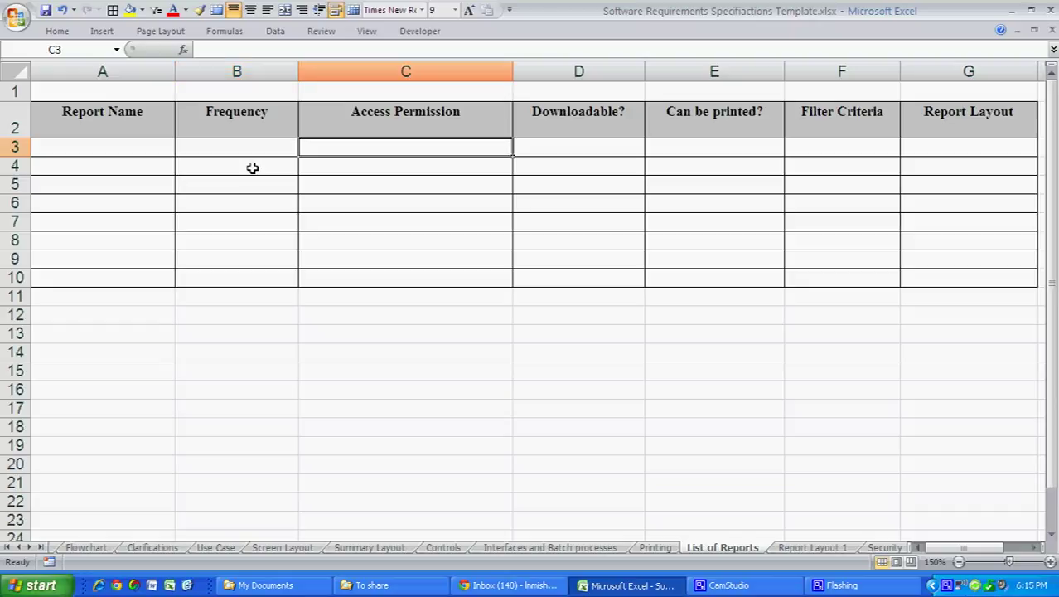
{"action": "key", "text": "Tab"}
{"action": "key", "text": "Tab"}
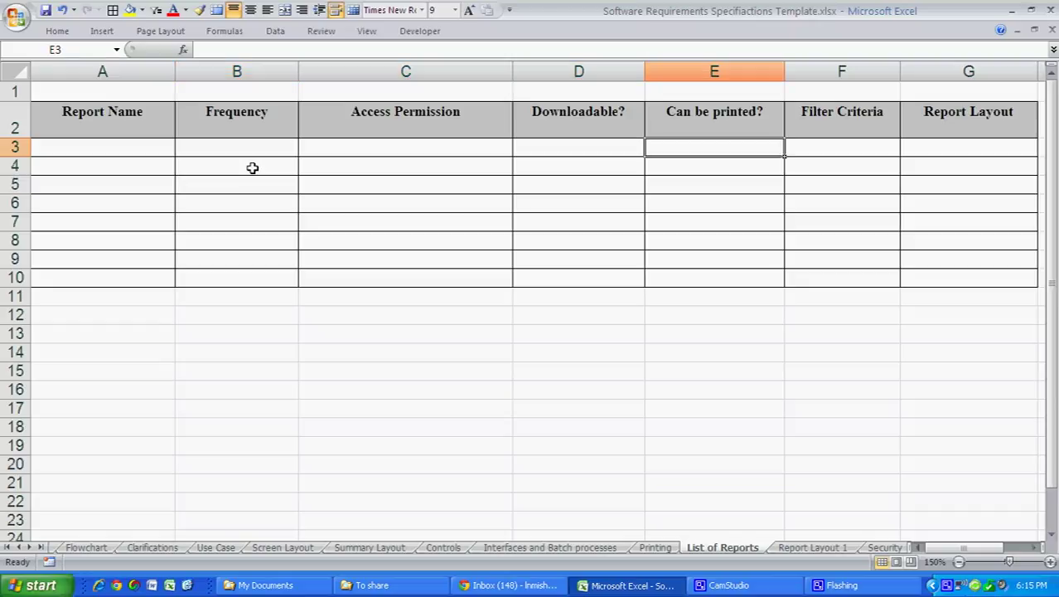
{"action": "key", "text": "Tab"}
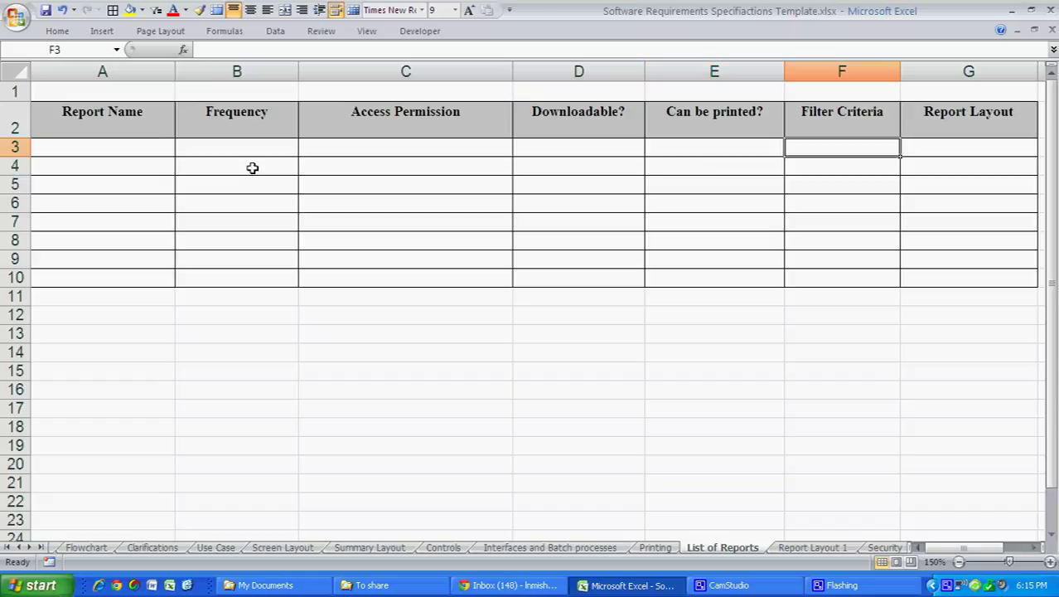
{"action": "key", "text": "Tab"}
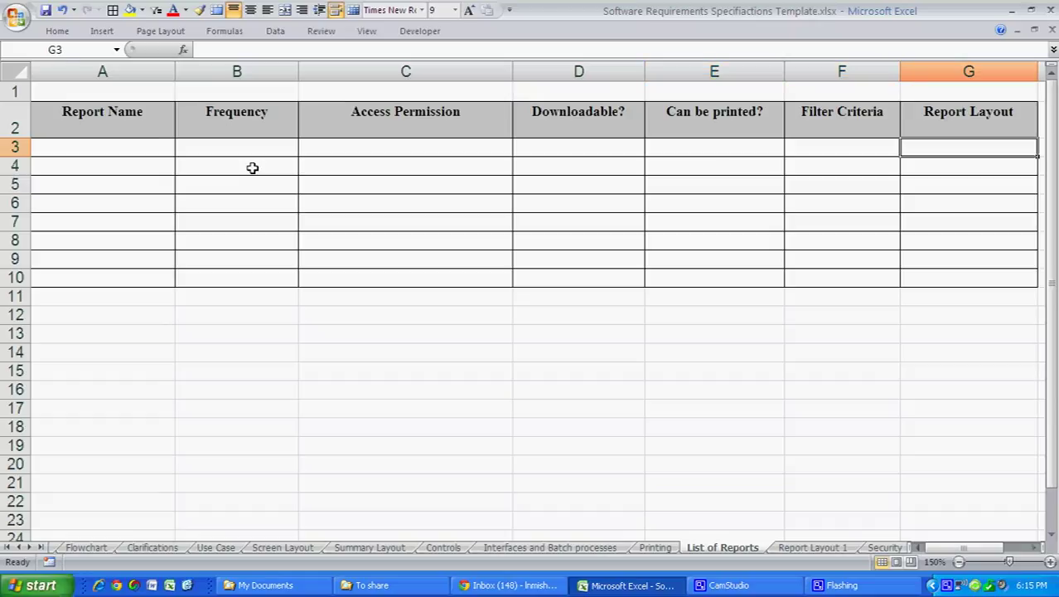
{"action": "key", "text": "Tab"}
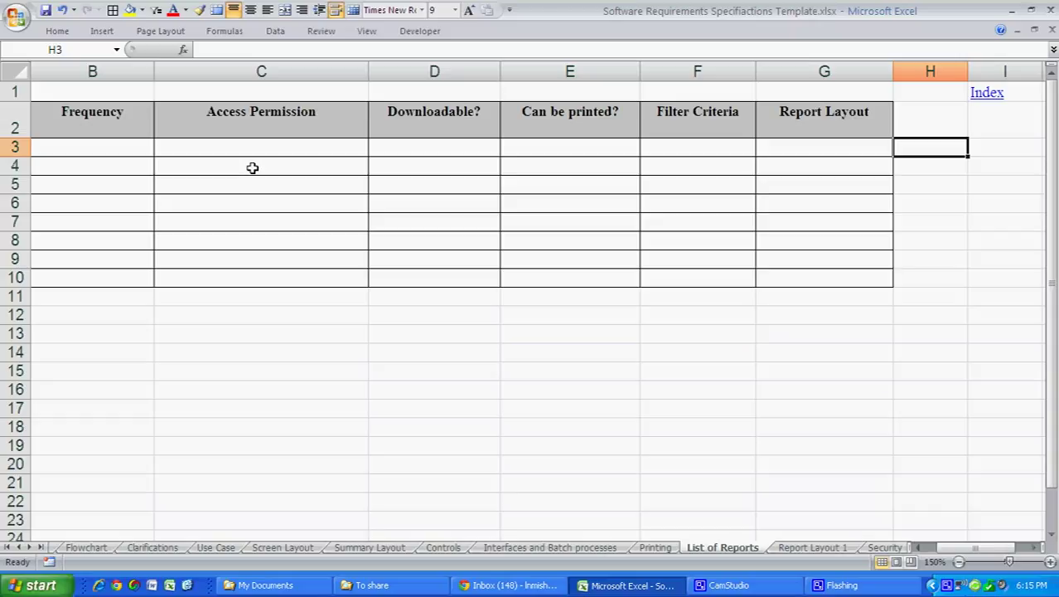
Review the sample report on the Report Layout 1 sheet and the Security sheet's access table
{"action": "left_click", "coordinate": [808, 548]}
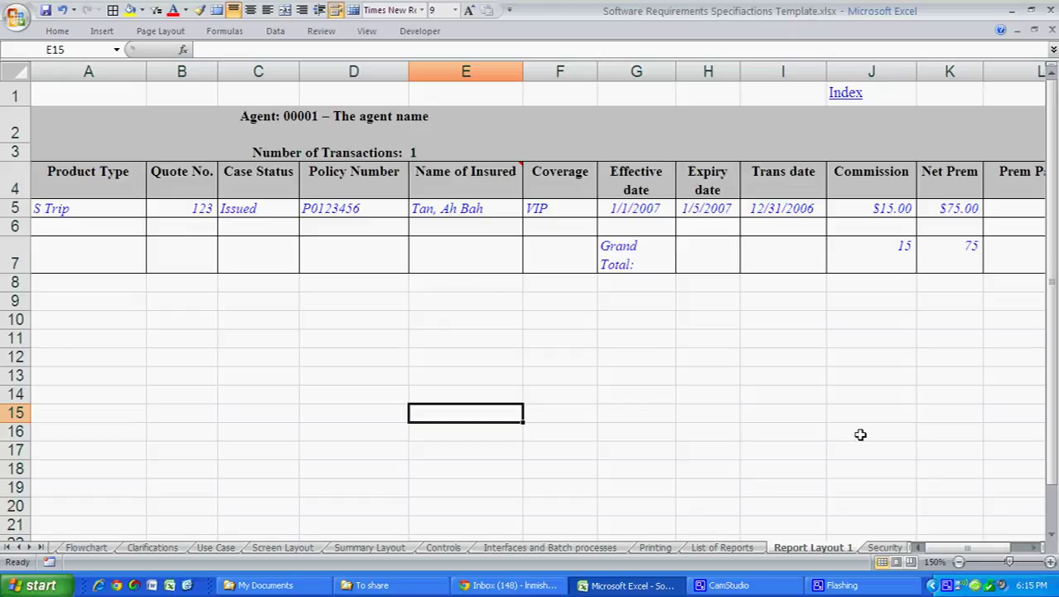
{"action": "left_click", "coordinate": [882, 547]}
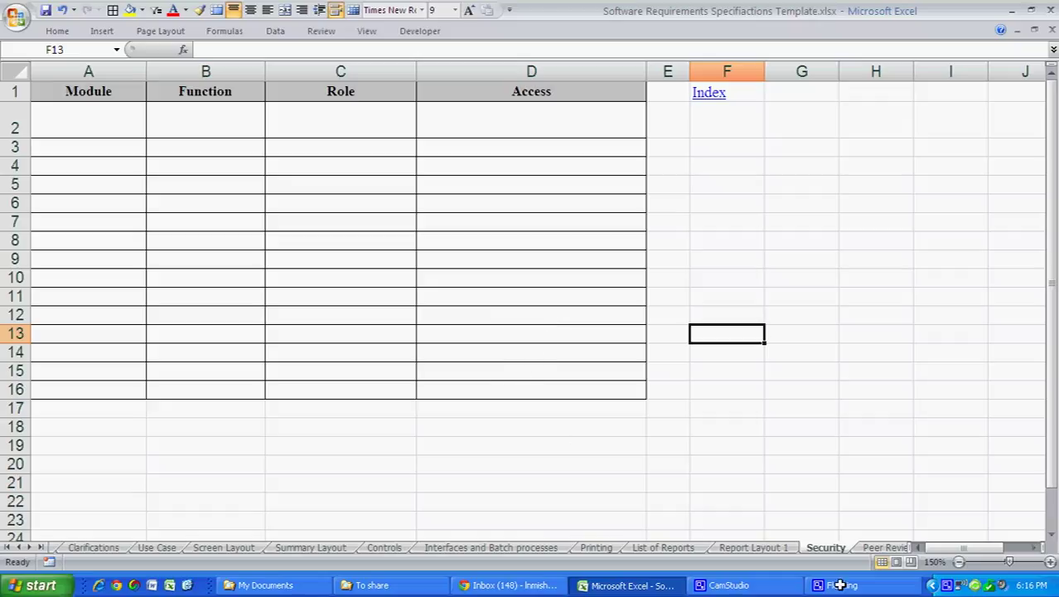
Inspect the Review Status options on the Peer Review + MOMs sheet without choosing one, and view the Sign-off checklist sheet
{"action": "left_click", "coordinate": [885, 548]}
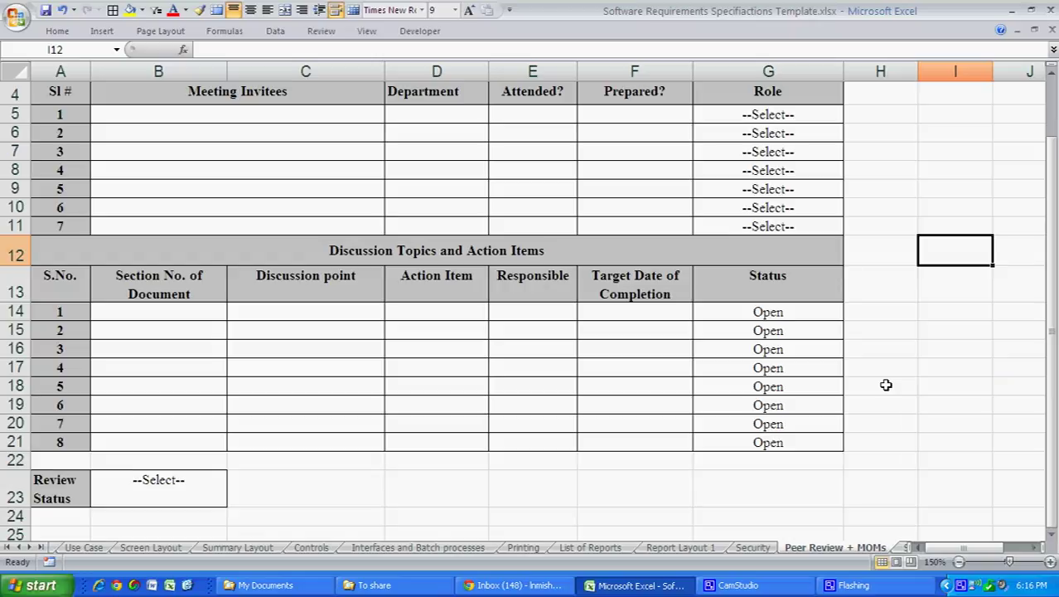
{"action": "left_click", "coordinate": [152, 498]}
{"action": "left_click", "coordinate": [233, 501]}
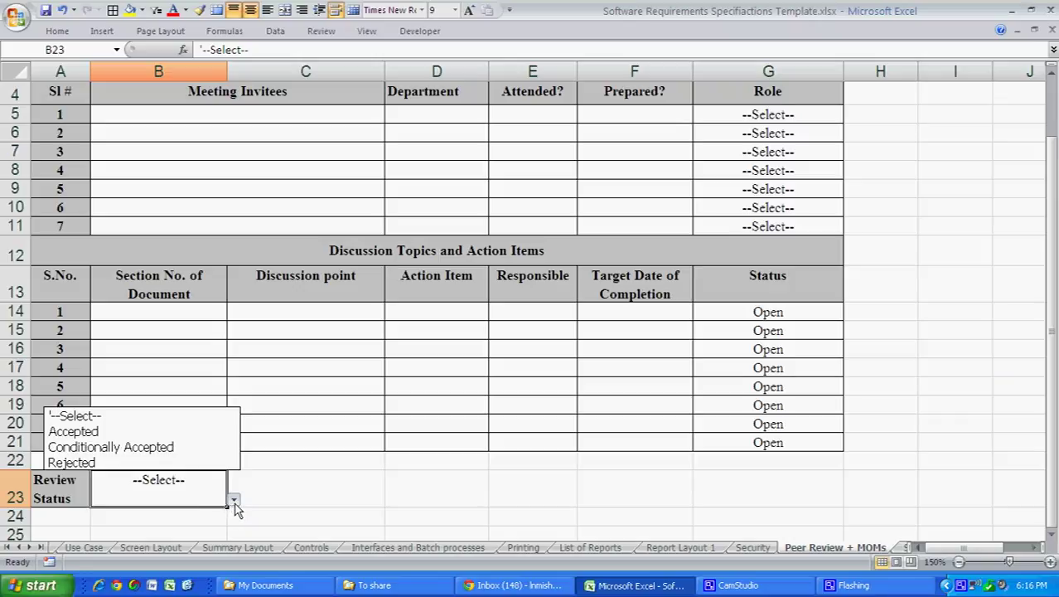
{"action": "key", "text": "Escape"}
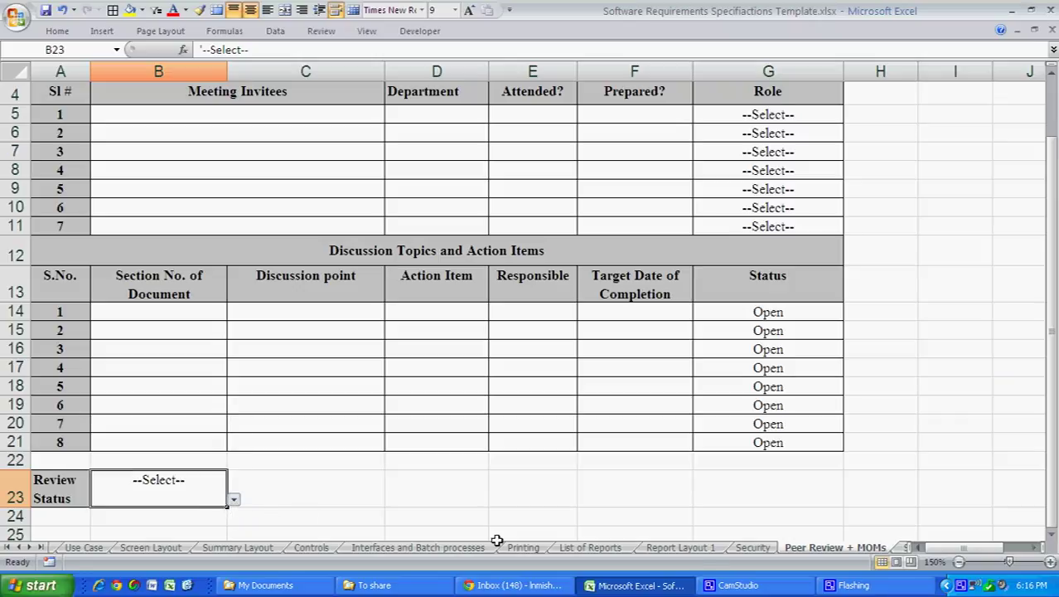
{"action": "left_click", "coordinate": [905, 549]}
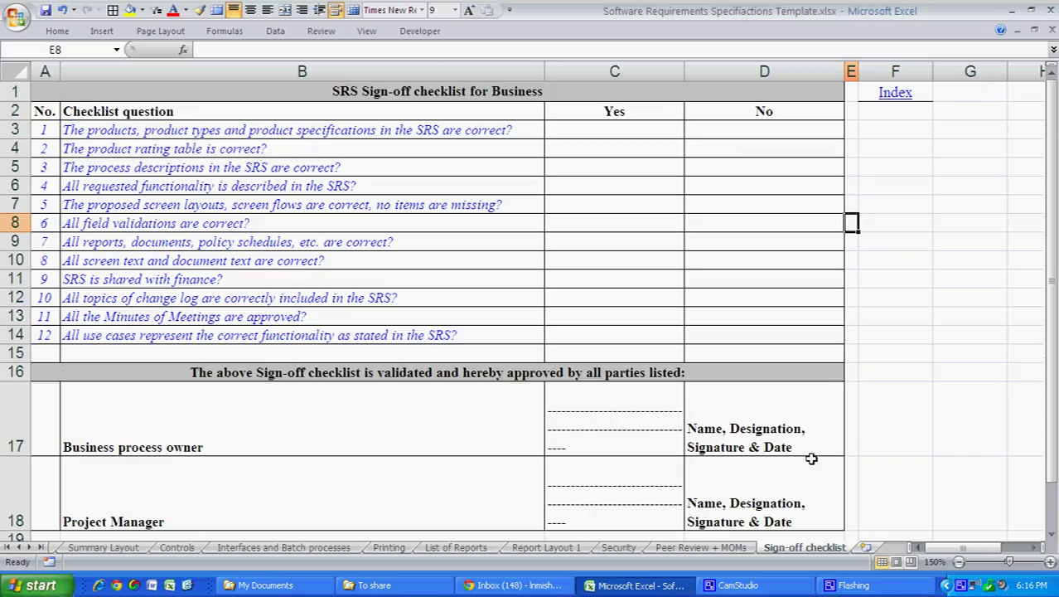